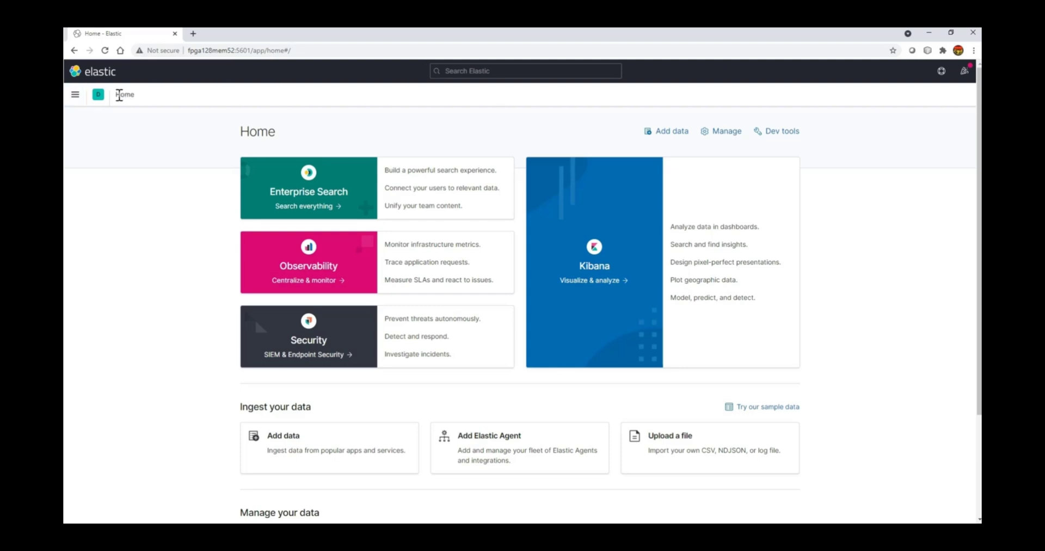
Highlight the Home page title on Kibana's Home page
double_click(121, 95)
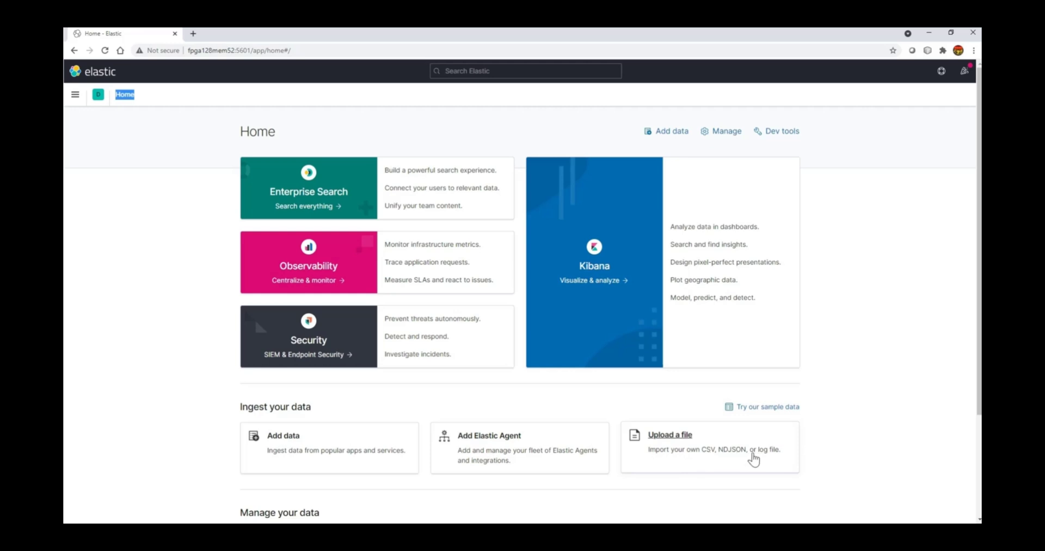
click(674, 439)
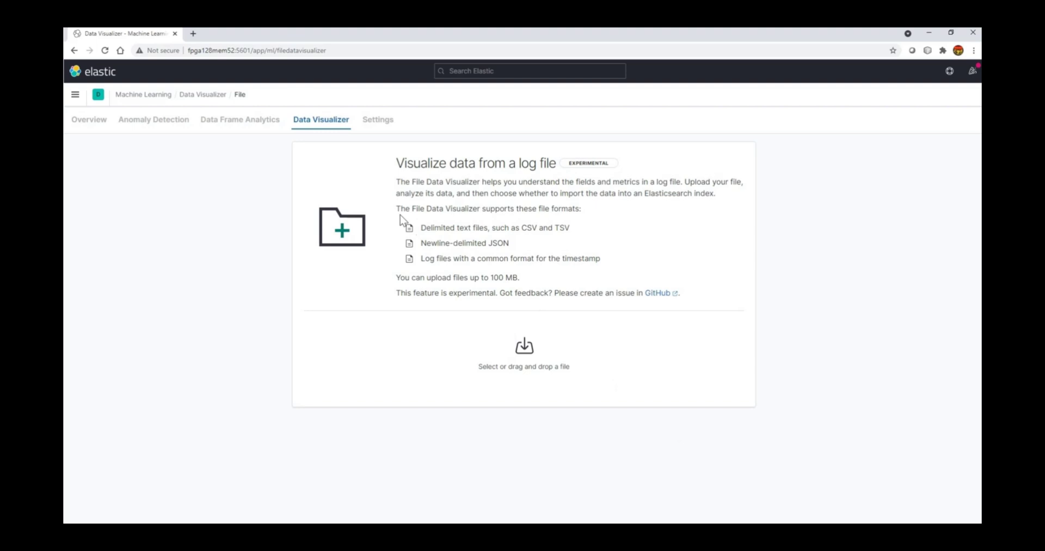
drag(399, 164, 548, 163)
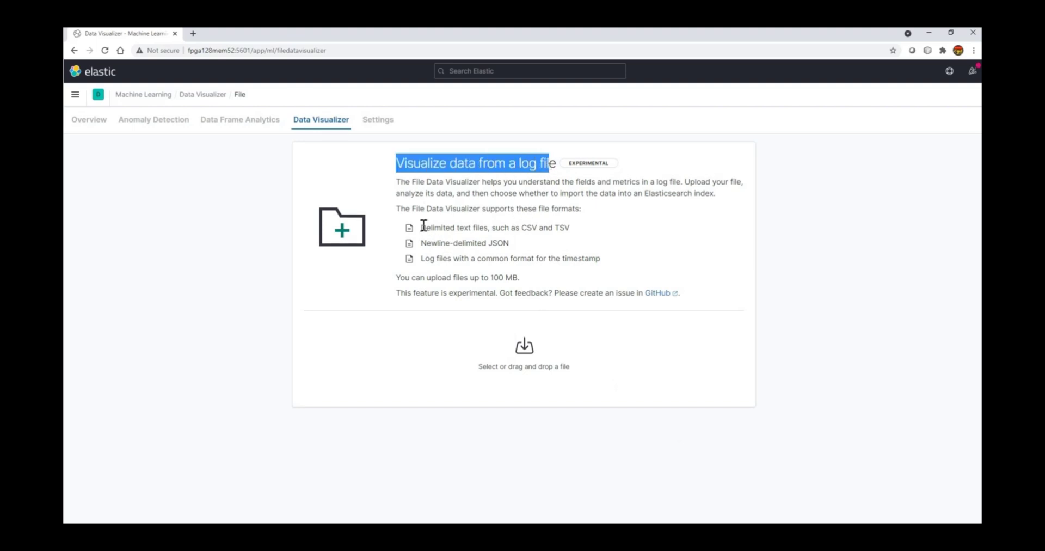
drag(423, 226, 572, 229)
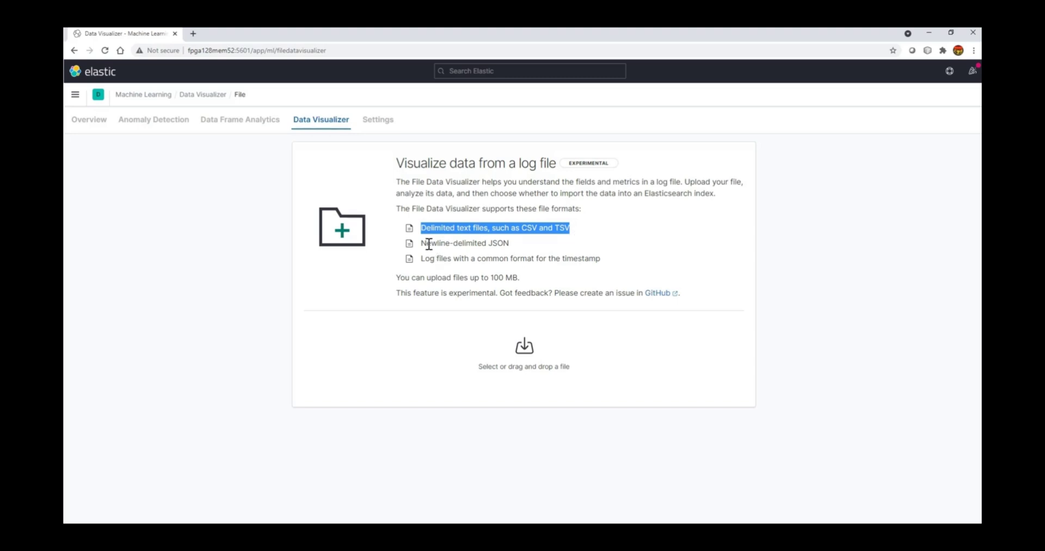
drag(427, 243, 513, 243)
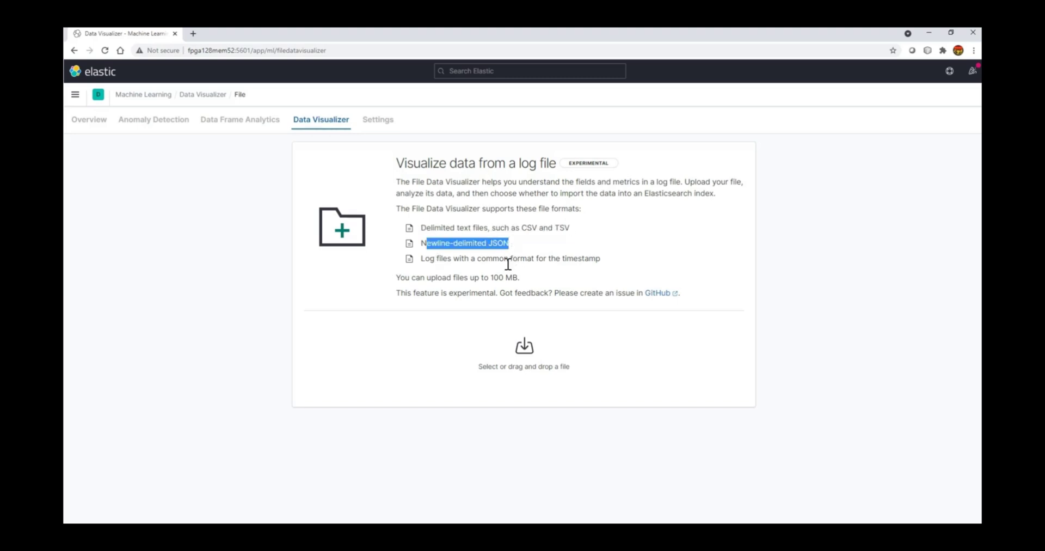
drag(422, 258, 605, 268)
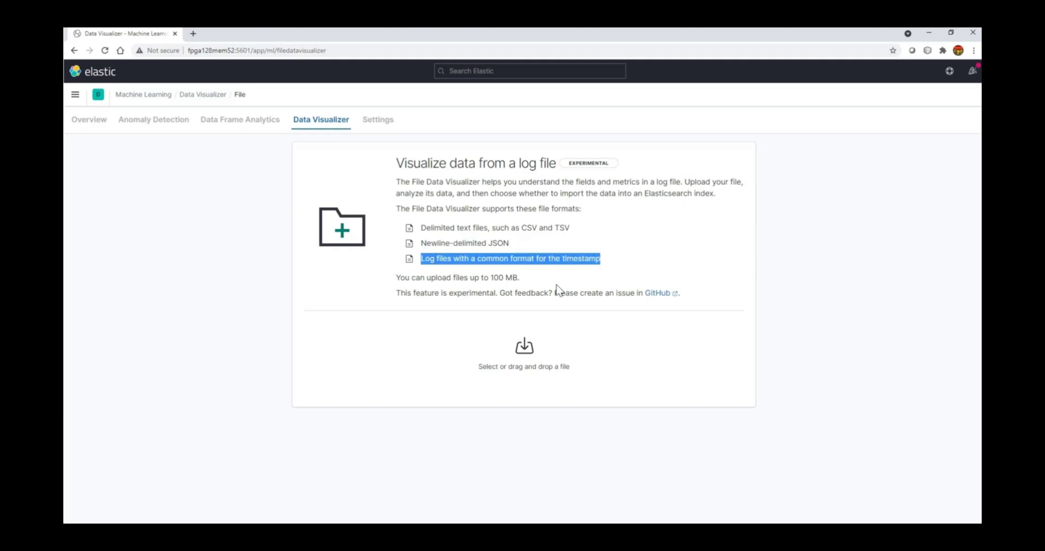
drag(425, 277, 520, 278)
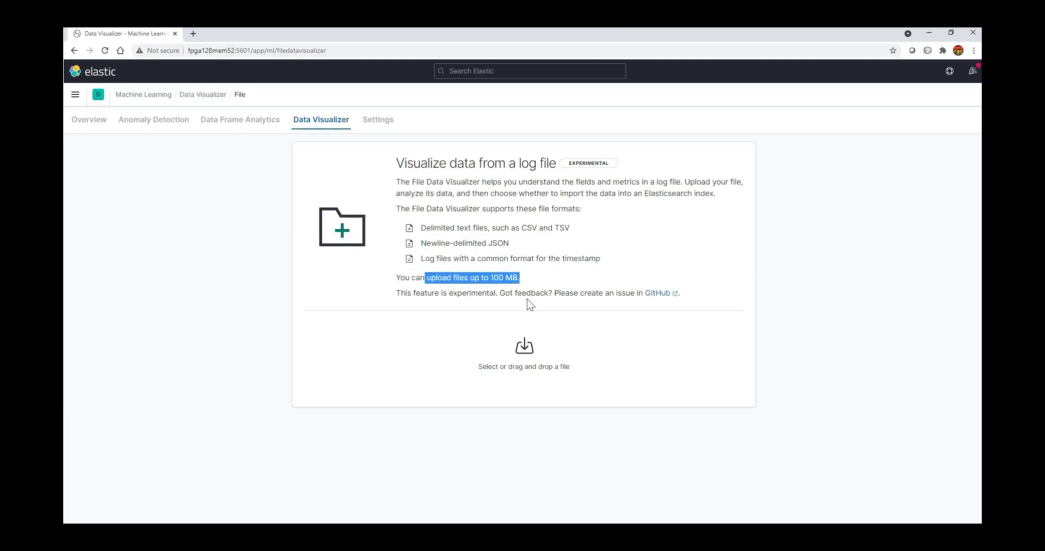
click(537, 375)
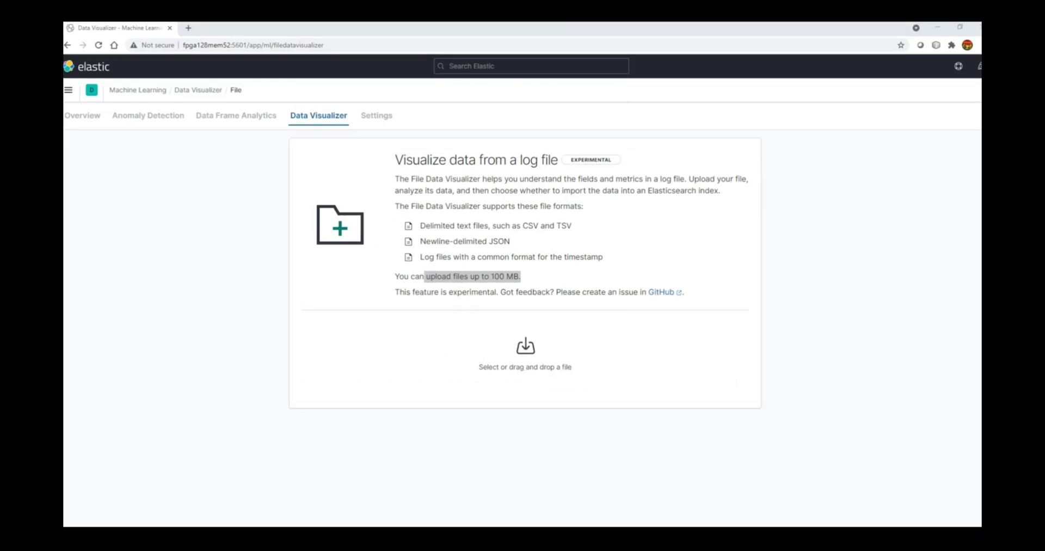
Upload titanic_data.csv and highlight the first 14 lines of its contents
drag(334, 462, 499, 366)
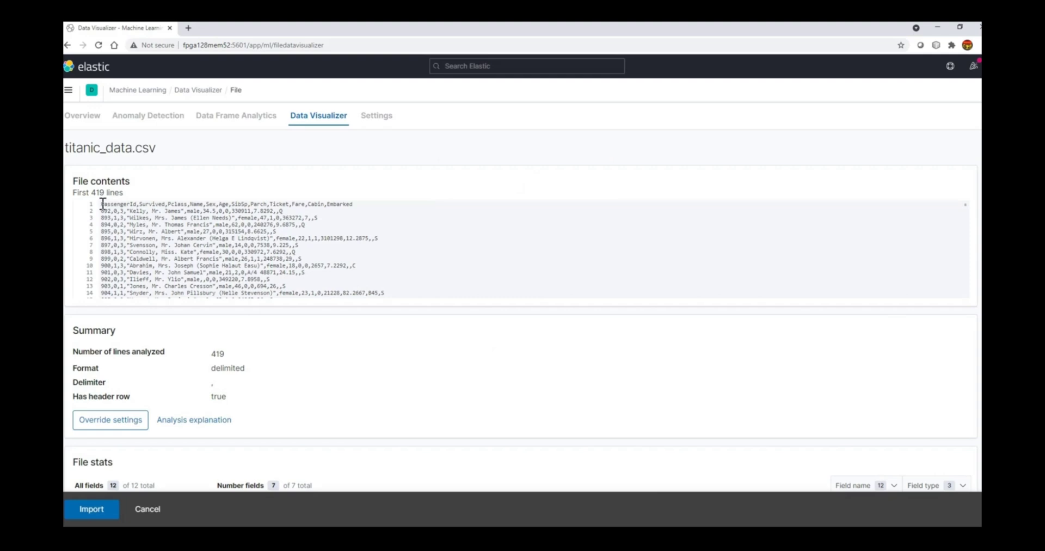
drag(102, 204, 396, 293)
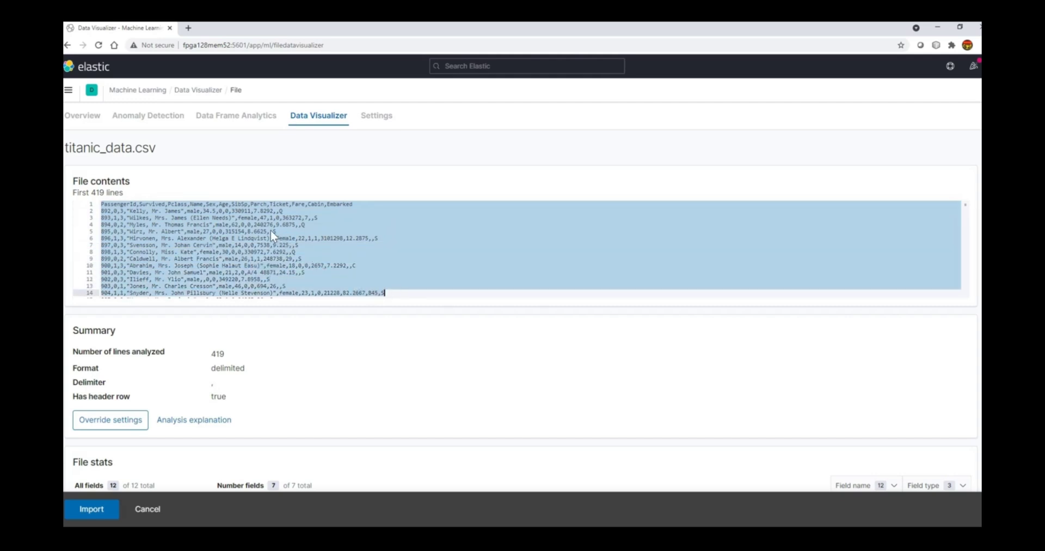
Highlight the PassengerId, Survived, Pclass and Age header fields, then the passenger data rows
click(136, 206)
double_click(120, 205)
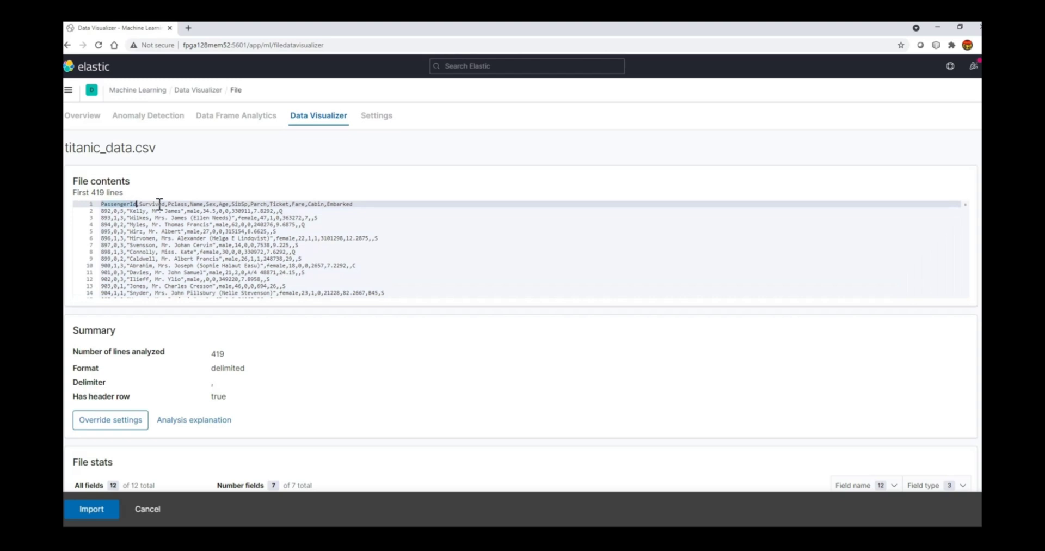
double_click(152, 204)
double_click(180, 205)
double_click(224, 204)
triple_click(234, 204)
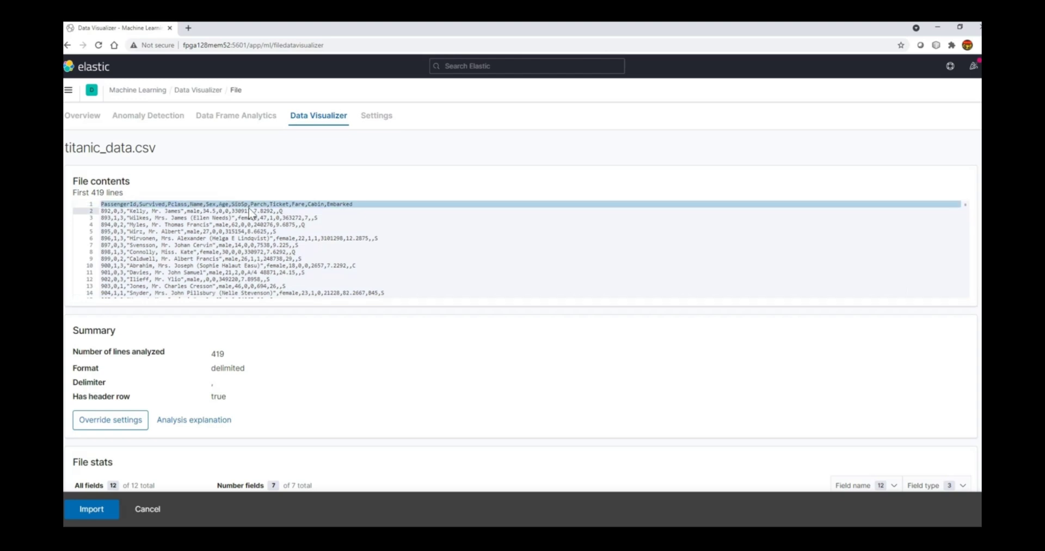
click(241, 205)
drag(104, 213, 348, 309)
scroll(347, 308, down, 6)
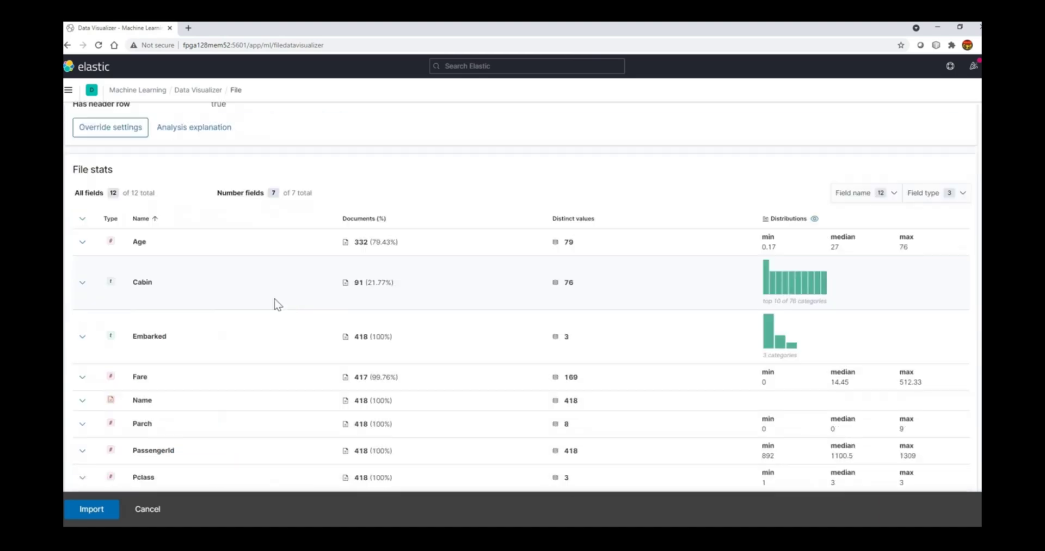
scroll(276, 301, up, 4)
drag(79, 233, 202, 252)
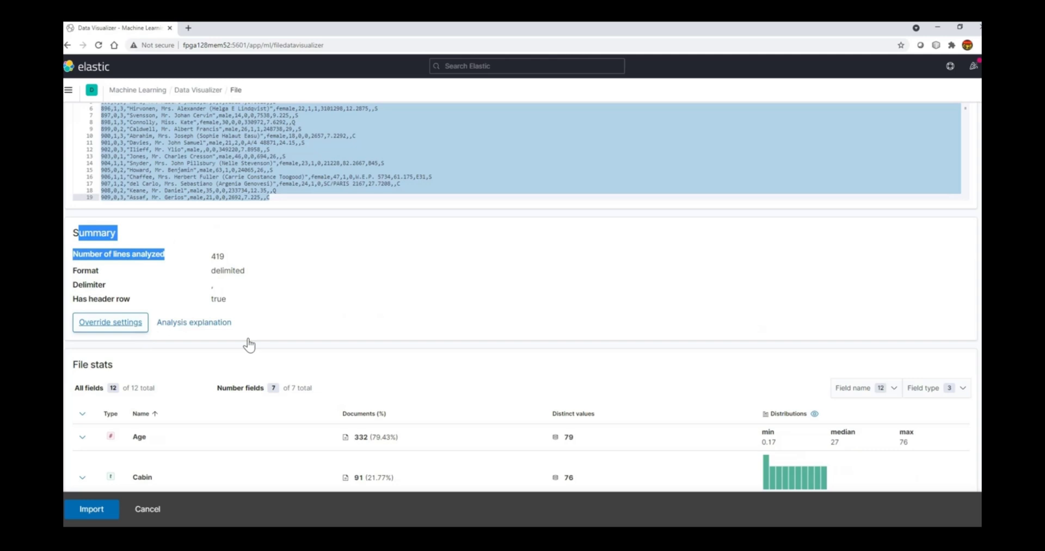
scroll(432, 325, down, 4)
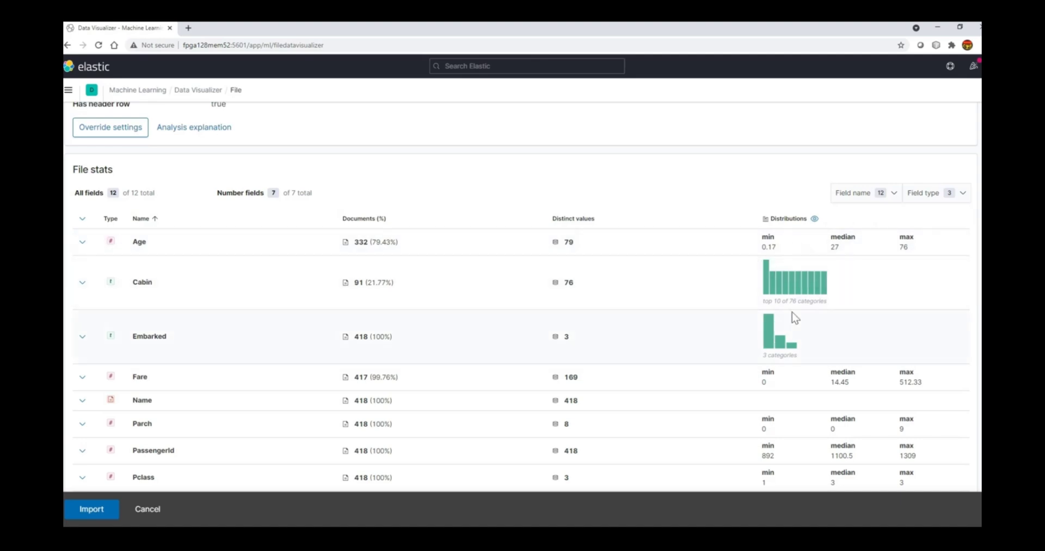
scroll(810, 385, down, 2)
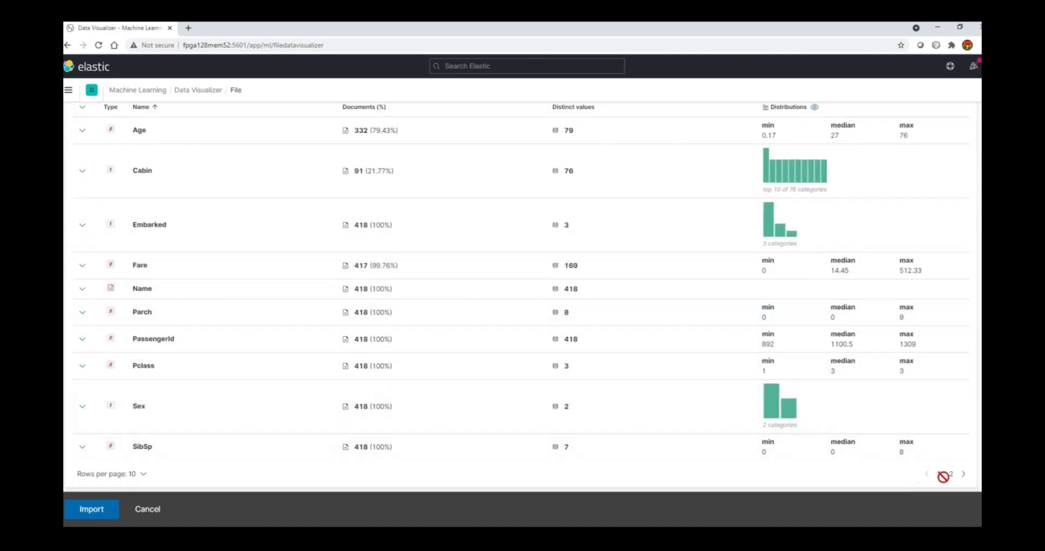
scroll(350, 362, up, 3)
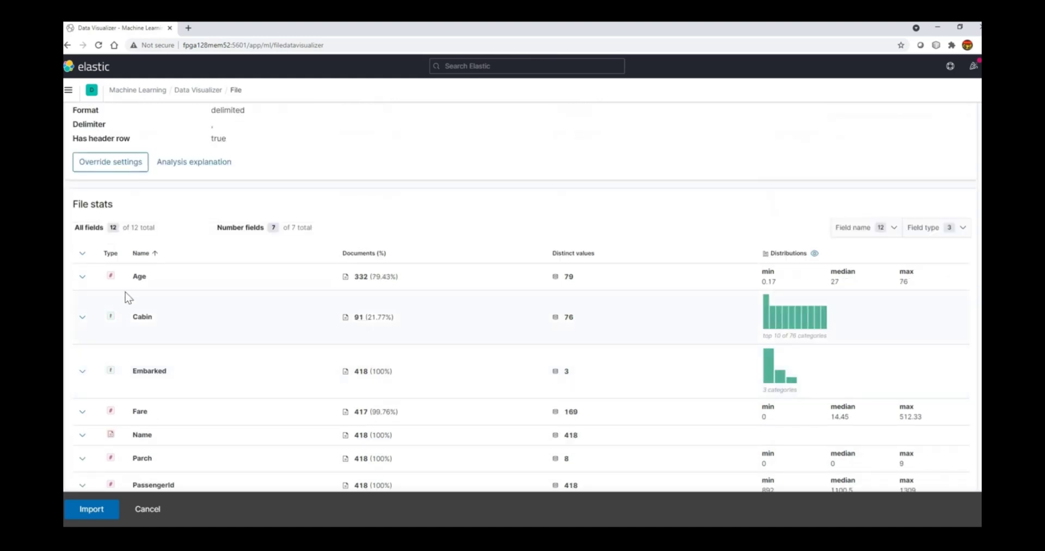
click(82, 279)
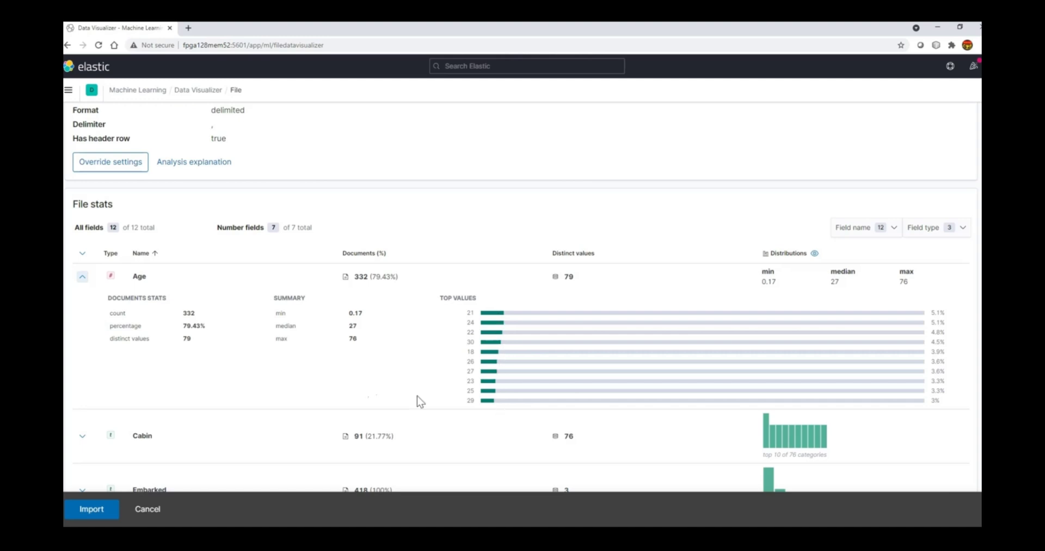
scroll(417, 402, down, 3)
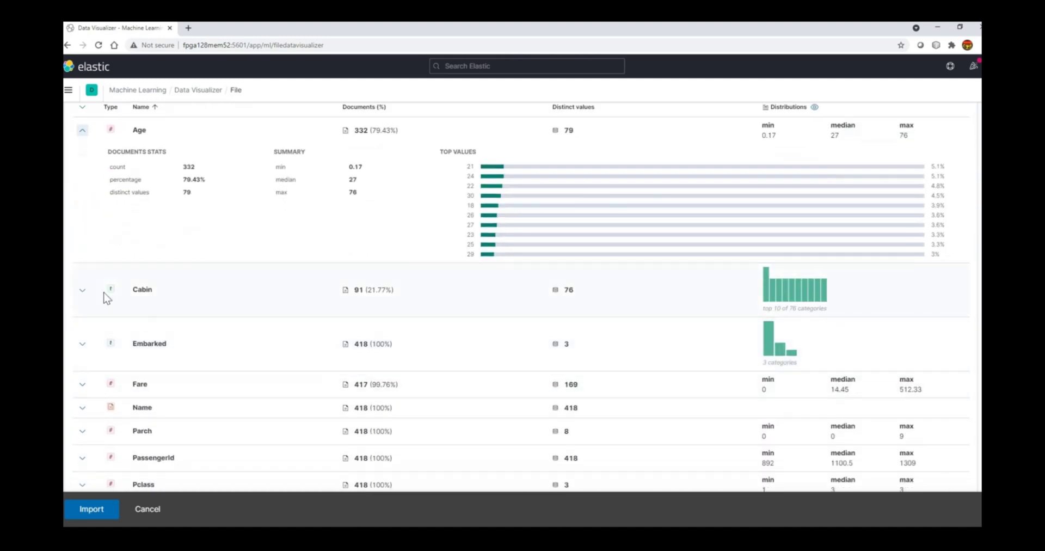
click(83, 292)
scroll(565, 346, down, 5)
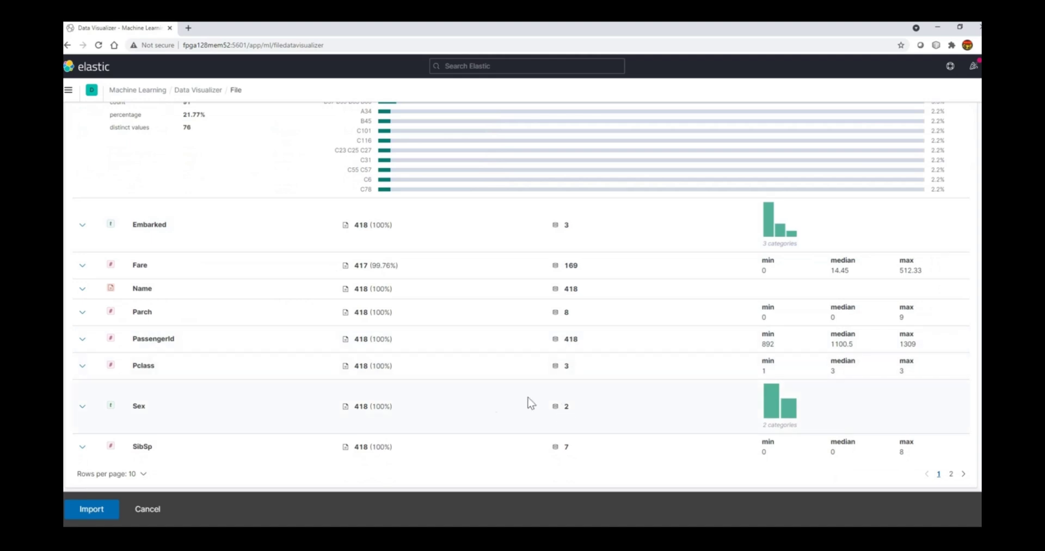
scroll(527, 401, up, 10)
drag(507, 397, 483, 366)
scroll(116, 369, down, 6)
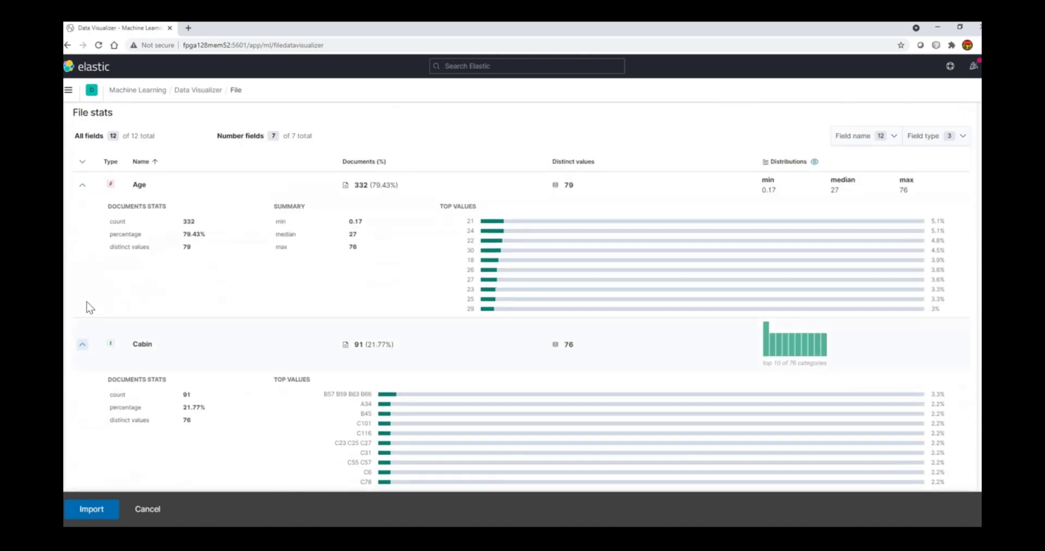
click(82, 185)
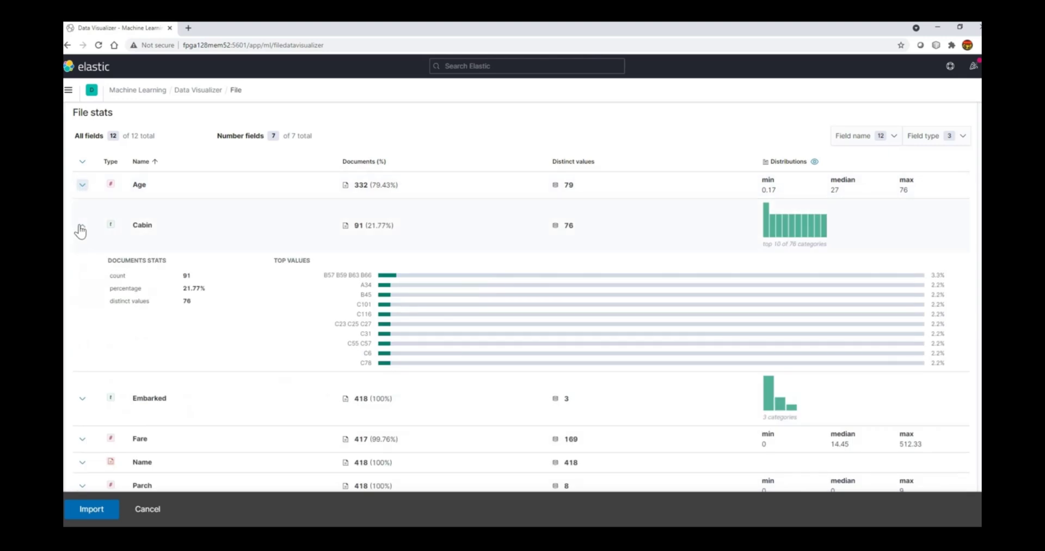
click(81, 228)
scroll(84, 343, down, 2)
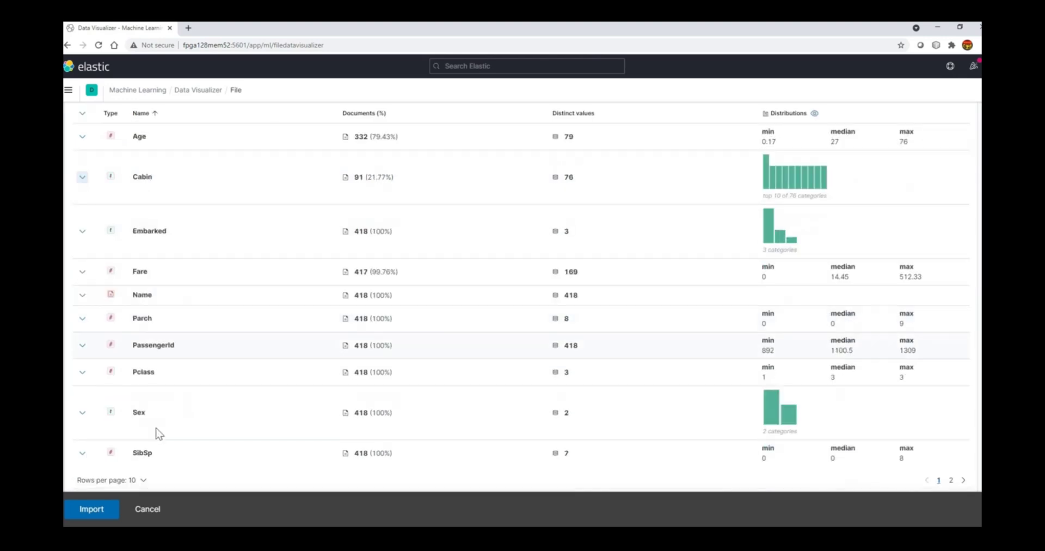
Name the new index table_titatic_dataset and import titanic_data.csv into it
click(97, 510)
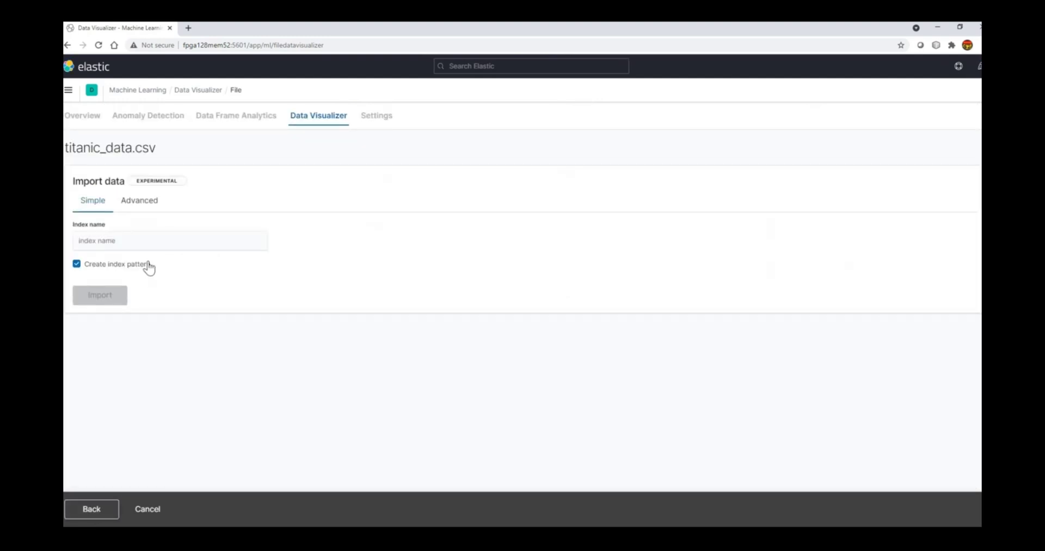
click(149, 243)
text(table)
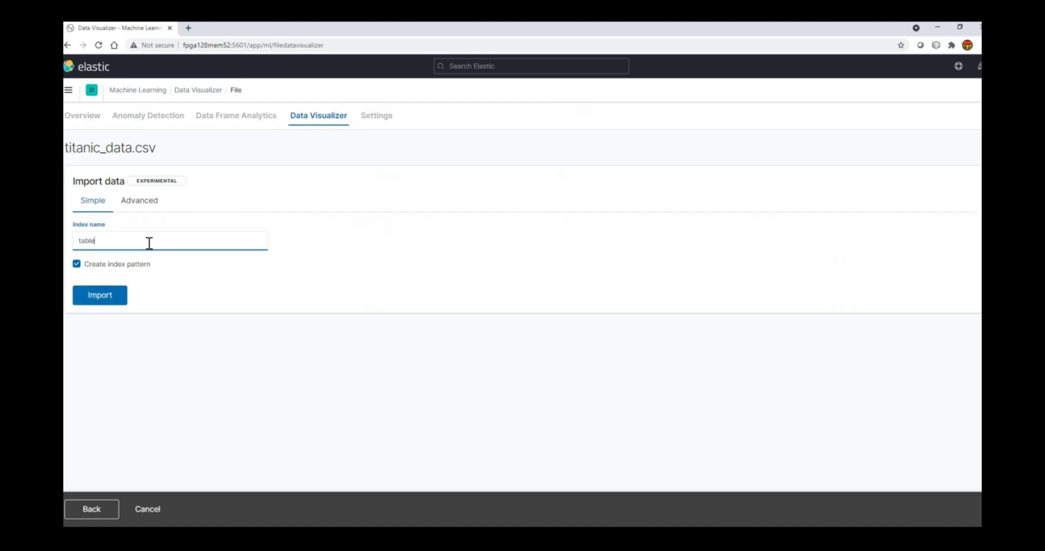
text(_)
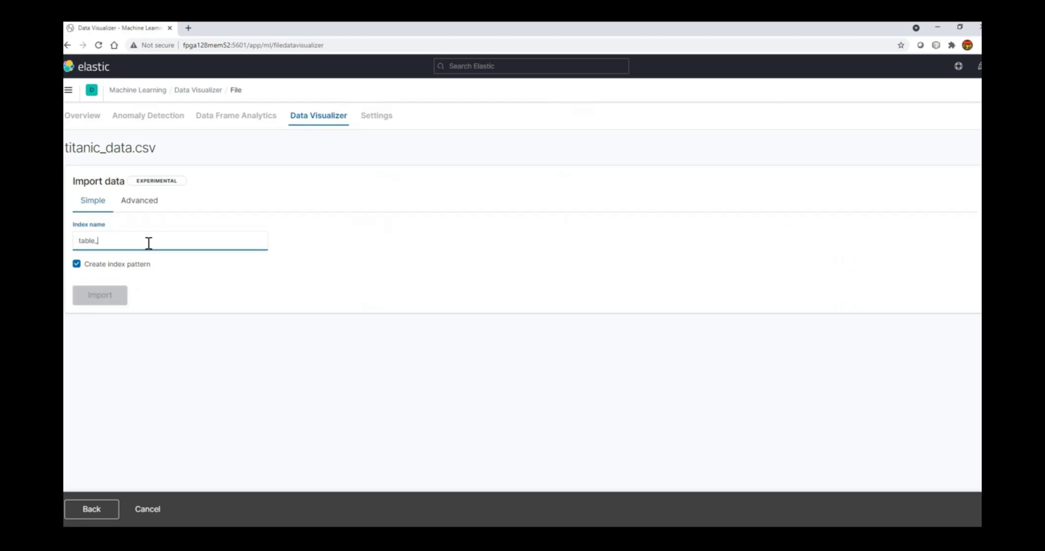
text(titatic_dataset)
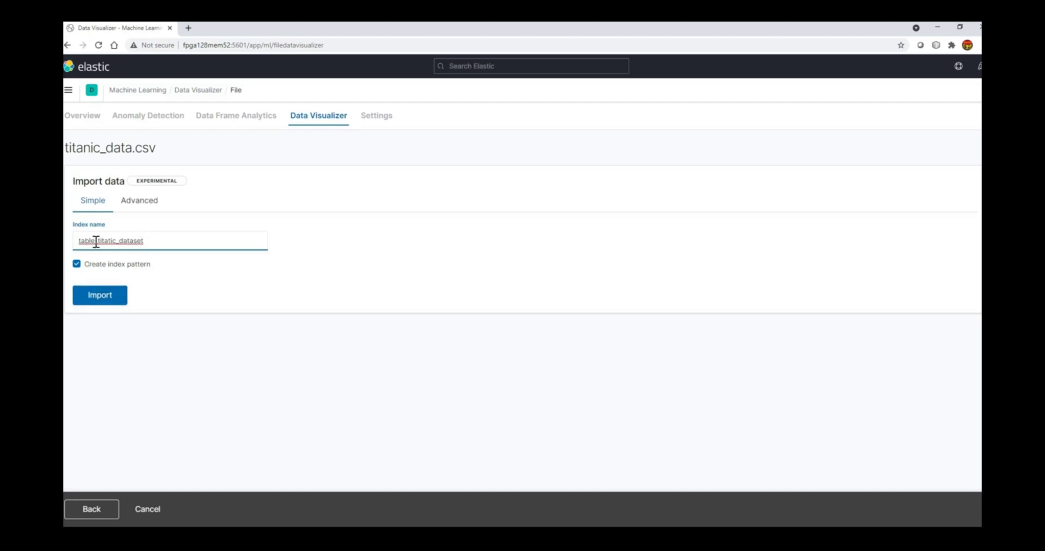
drag(96, 241, 81, 241)
click(100, 301)
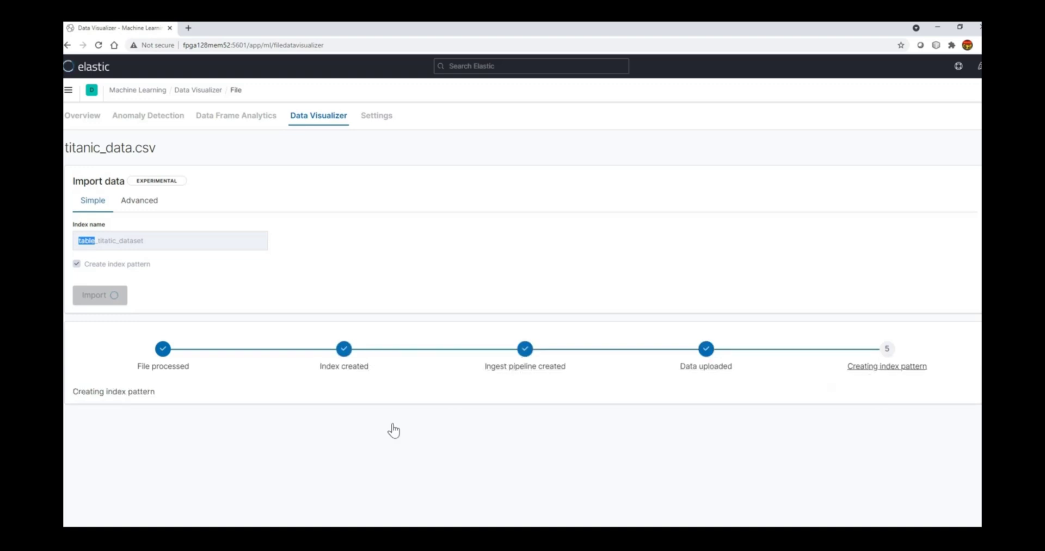
scroll(316, 420, down, 2)
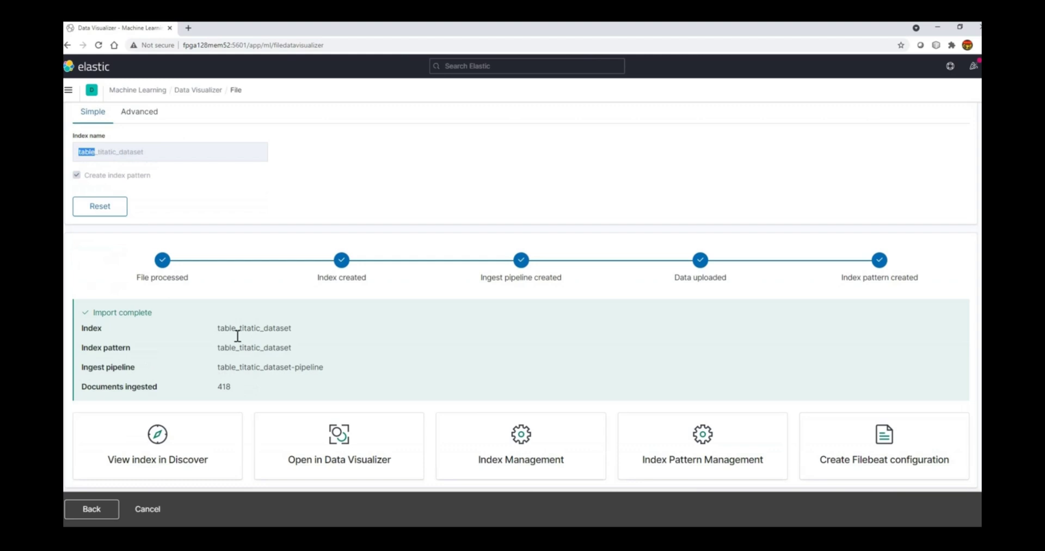
drag(219, 330, 294, 330)
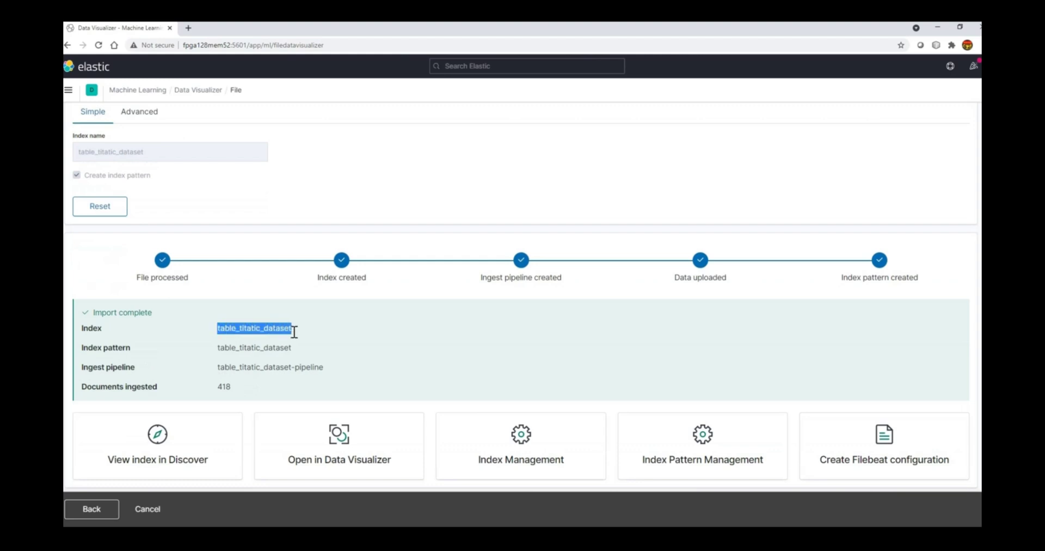
drag(218, 349, 294, 349)
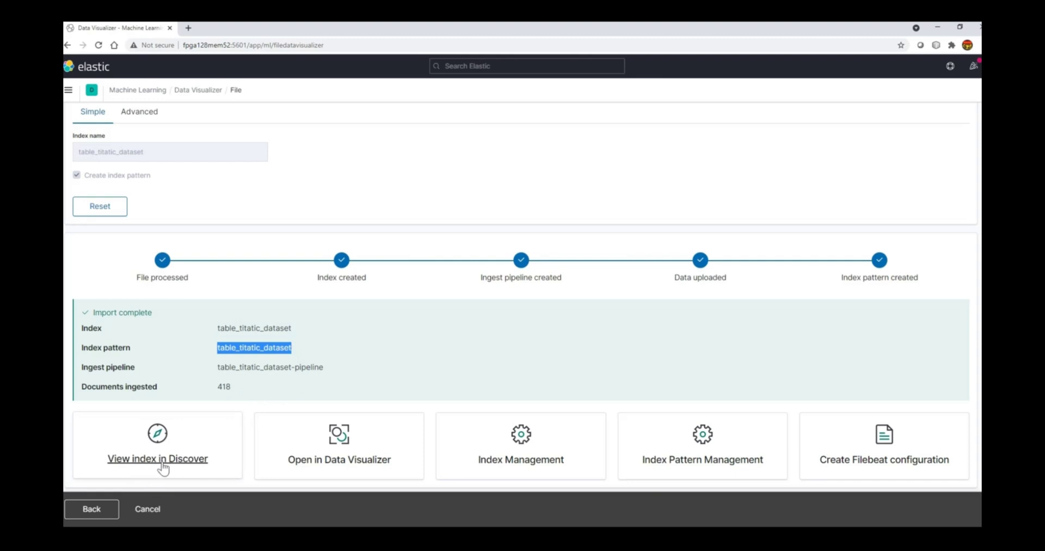
scroll(216, 387, up, 2)
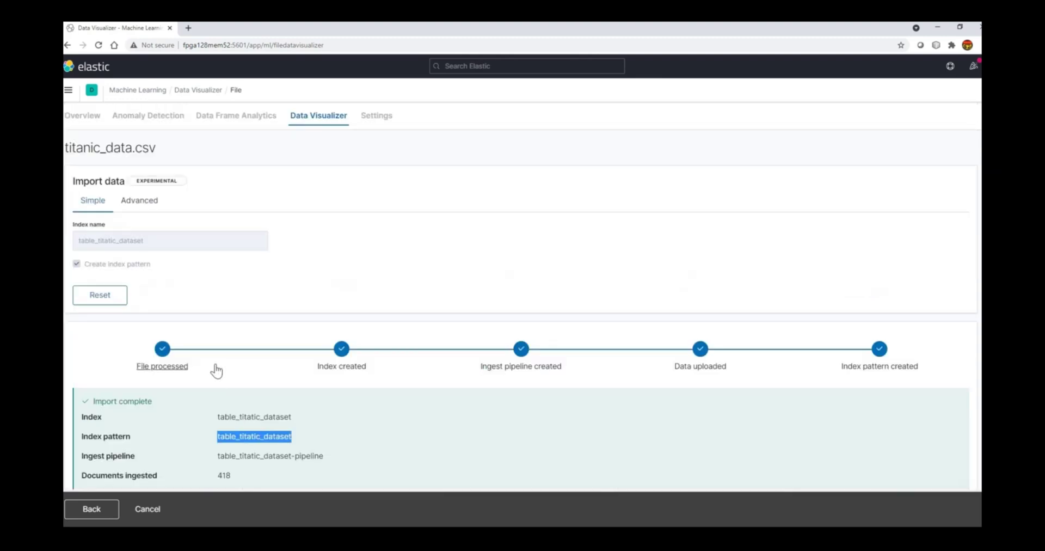
scroll(273, 273, down, 1)
scroll(287, 305, down, 1)
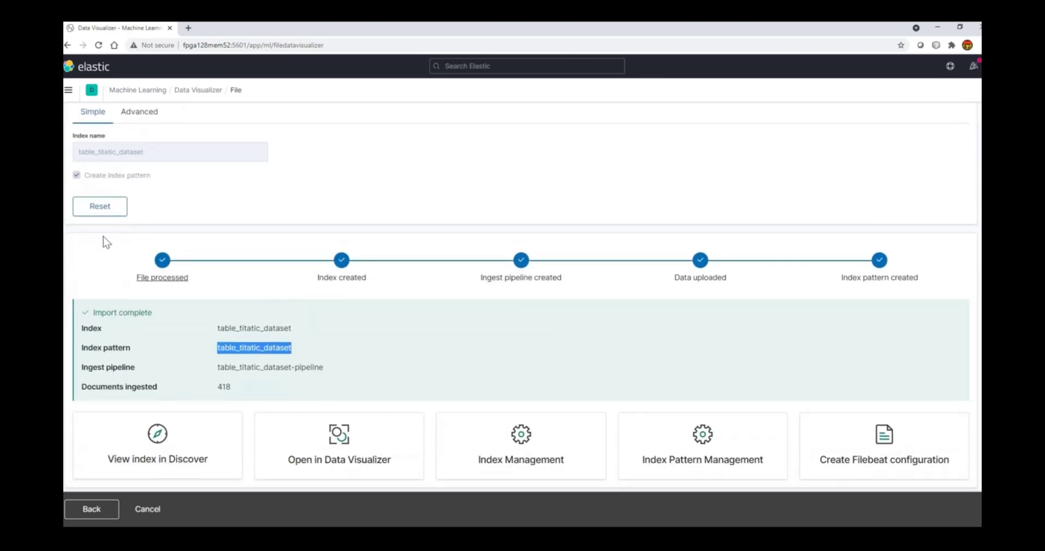
click(69, 90)
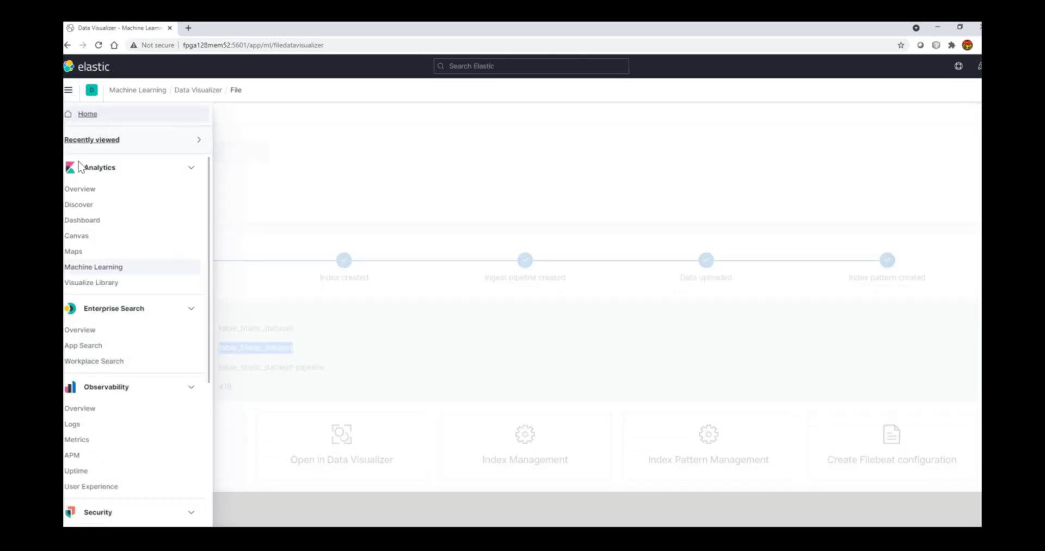
click(69, 92)
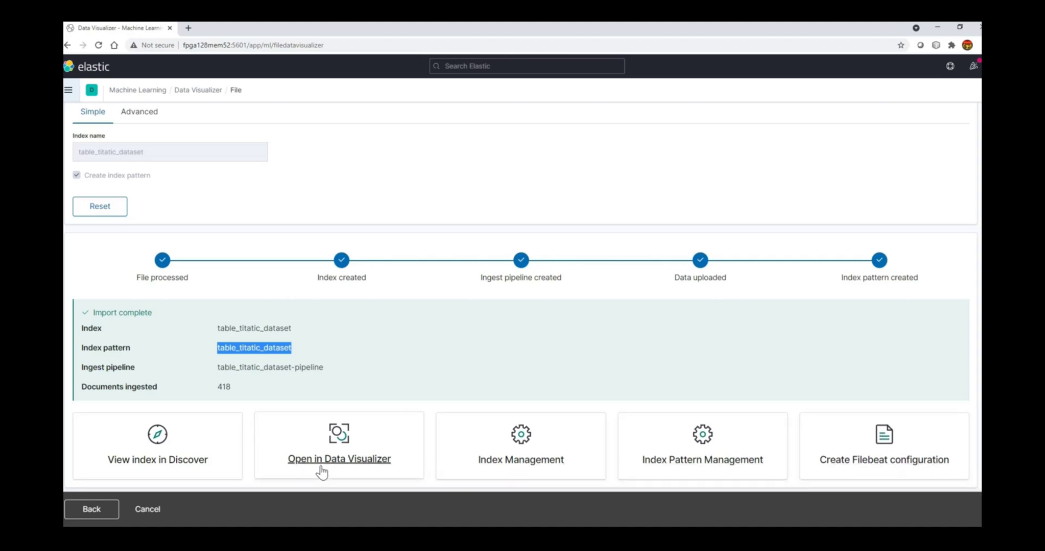
Open table_titatic_dataset in Discover and focus the field-name search box
click(162, 467)
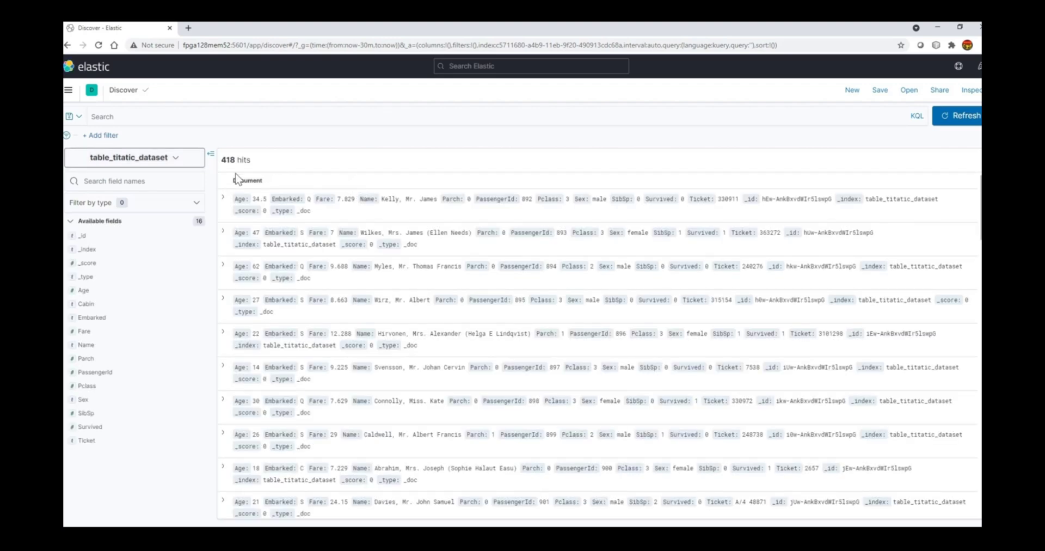
click(106, 183)
Expand the first passenger document (PassengerId 892) and highlight its heading
click(224, 201)
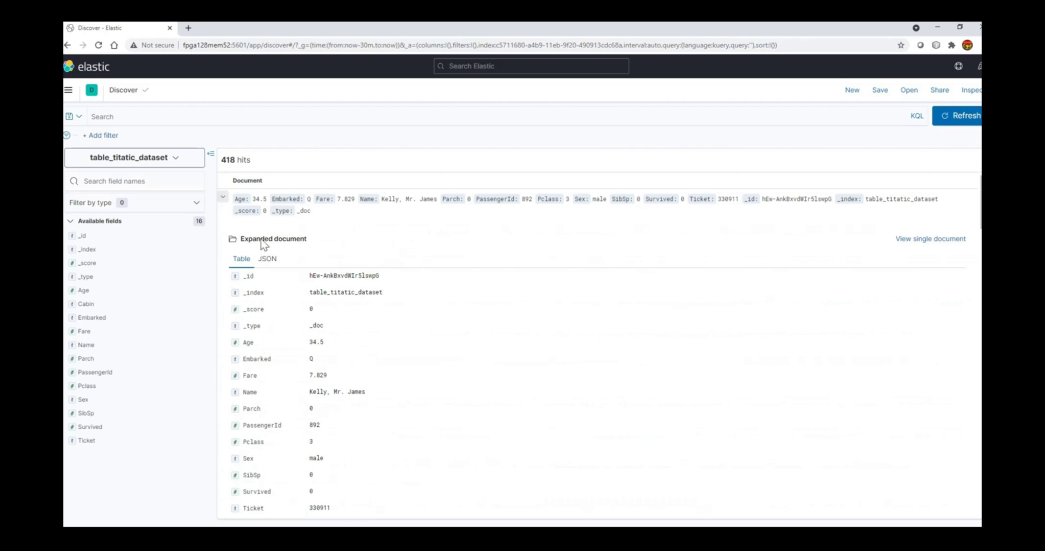
triple_click(276, 239)
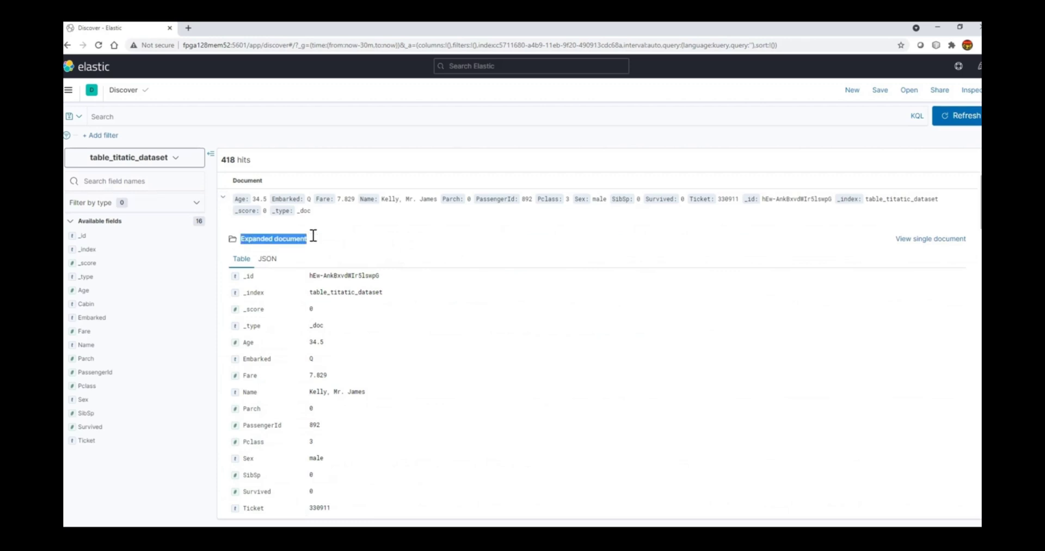
scroll(498, 299, down, 1)
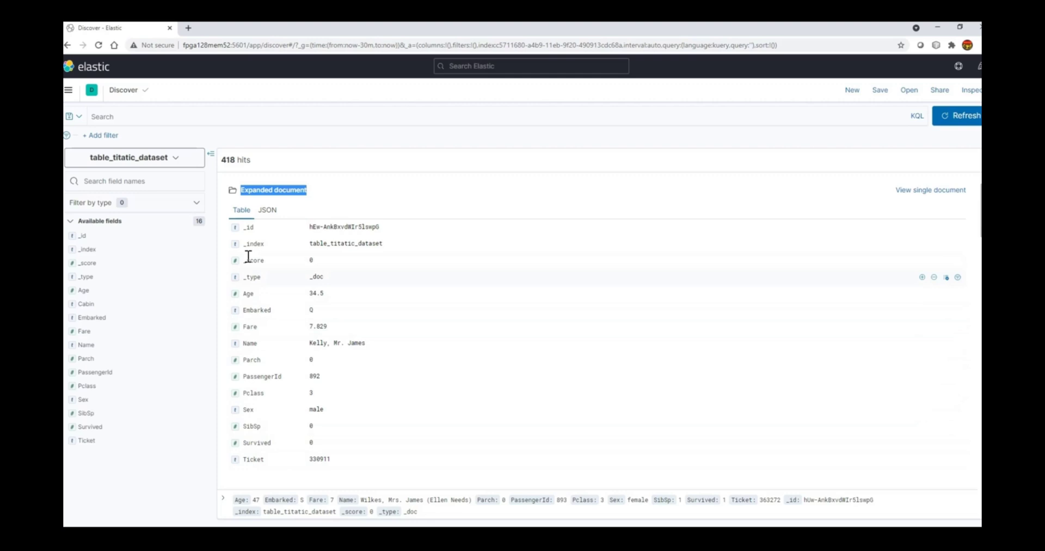
scroll(294, 260, up, 1)
Show the document as JSON and highlight its fields block, _index, _id and _version lines
click(267, 259)
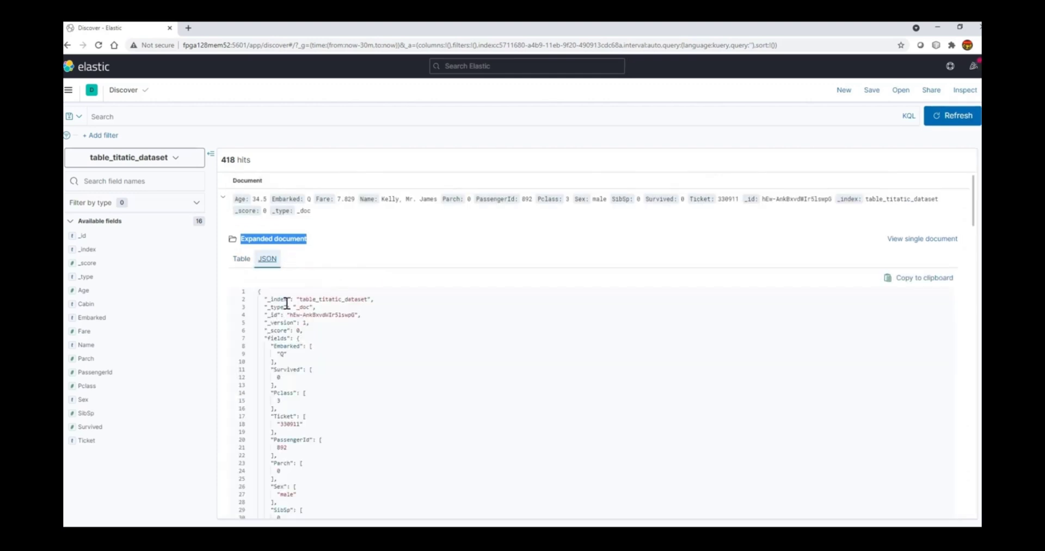
scroll(285, 294, down, 1)
scroll(278, 255, down, 1)
scroll(321, 433, up, 2)
drag(260, 339, 316, 432)
scroll(317, 432, down, 4)
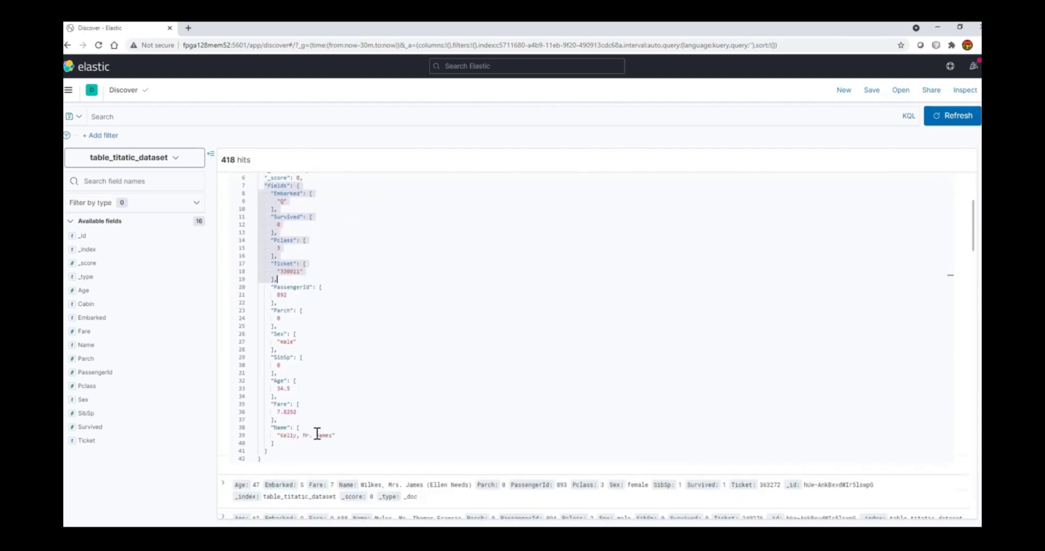
scroll(355, 370, up, 4)
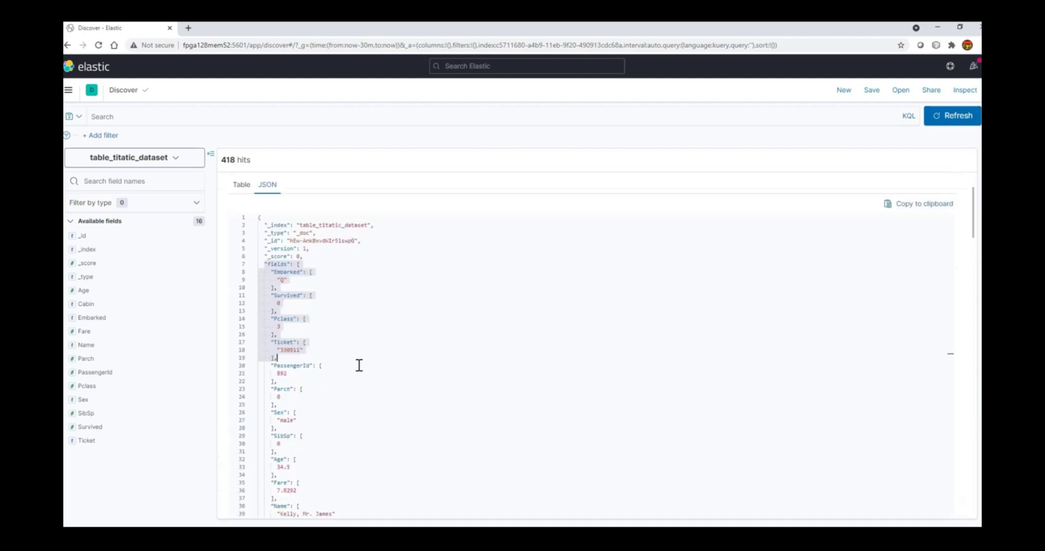
click(268, 299)
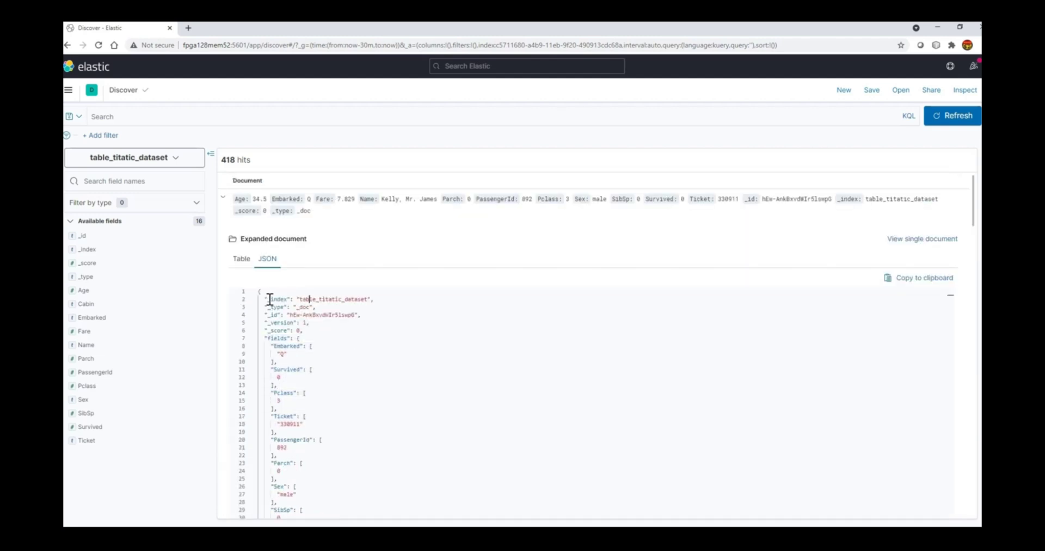
shift+click(365, 299)
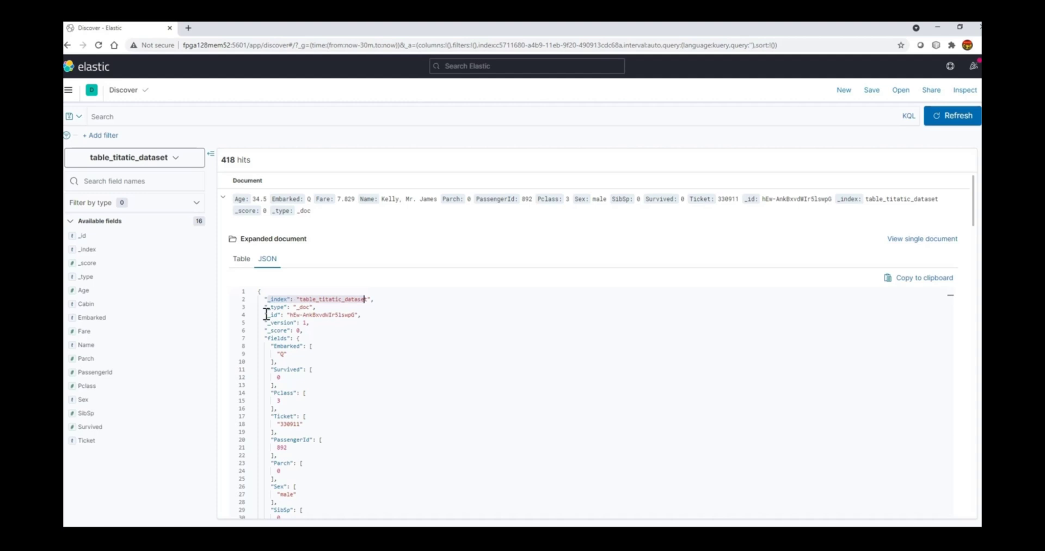
click(265, 315)
shift+click(345, 326)
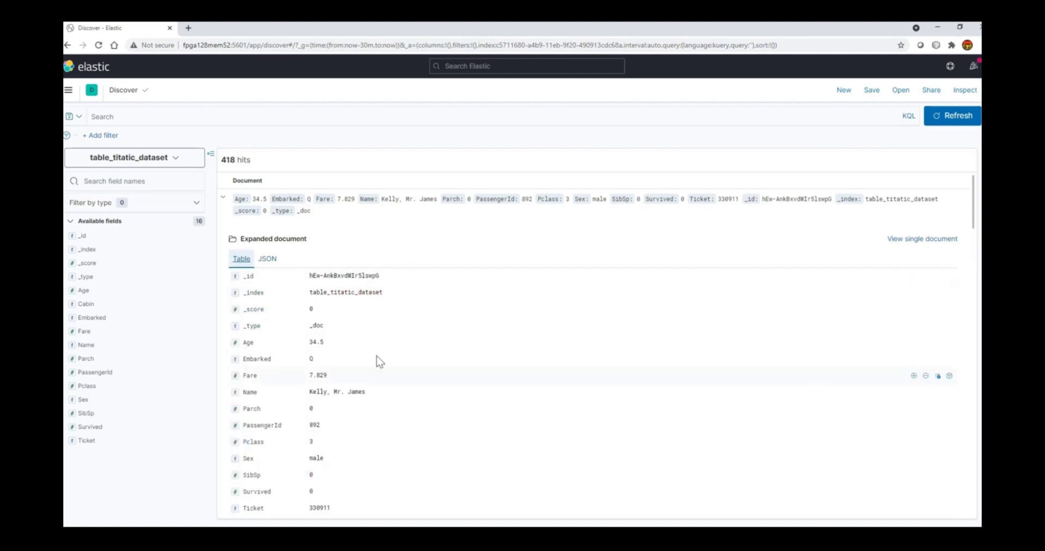
Show the top values for the Age, Pclass and Sex fields
scroll(293, 331, down, 3)
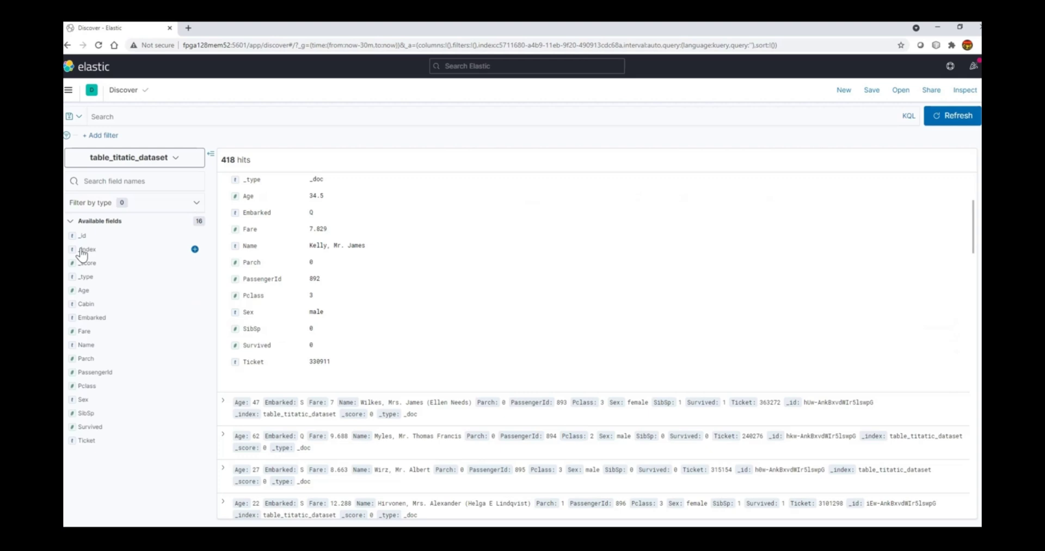
click(83, 292)
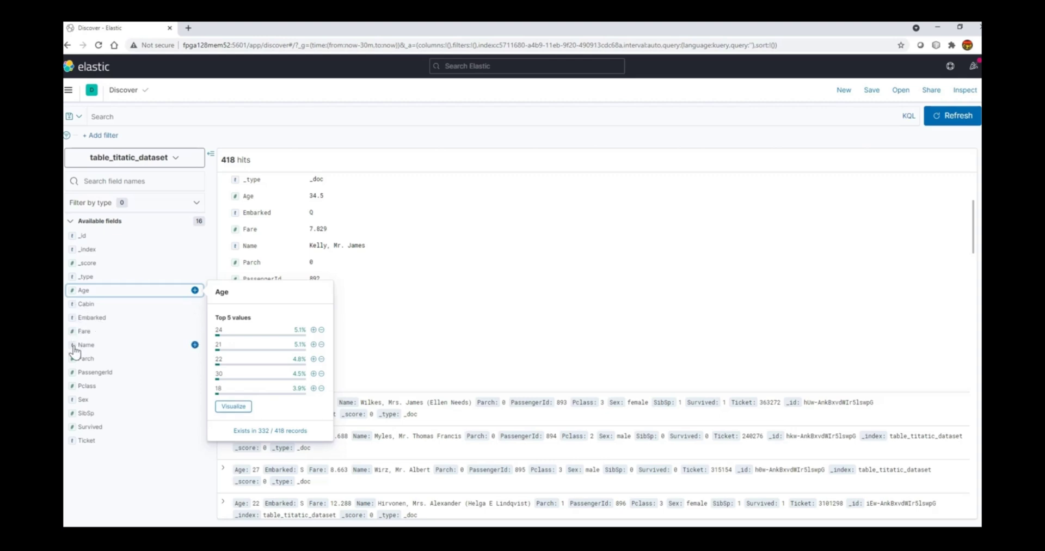
click(76, 387)
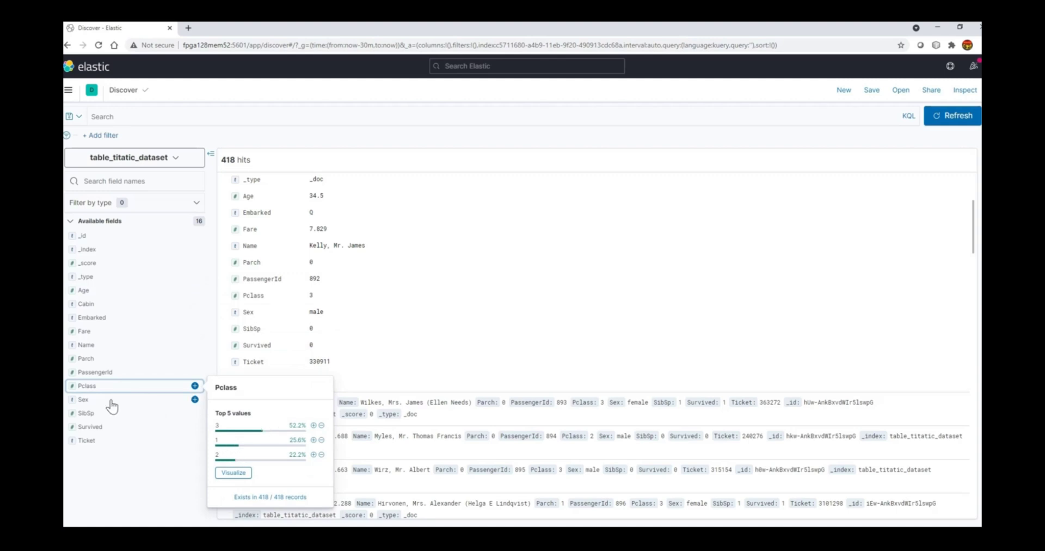
click(77, 401)
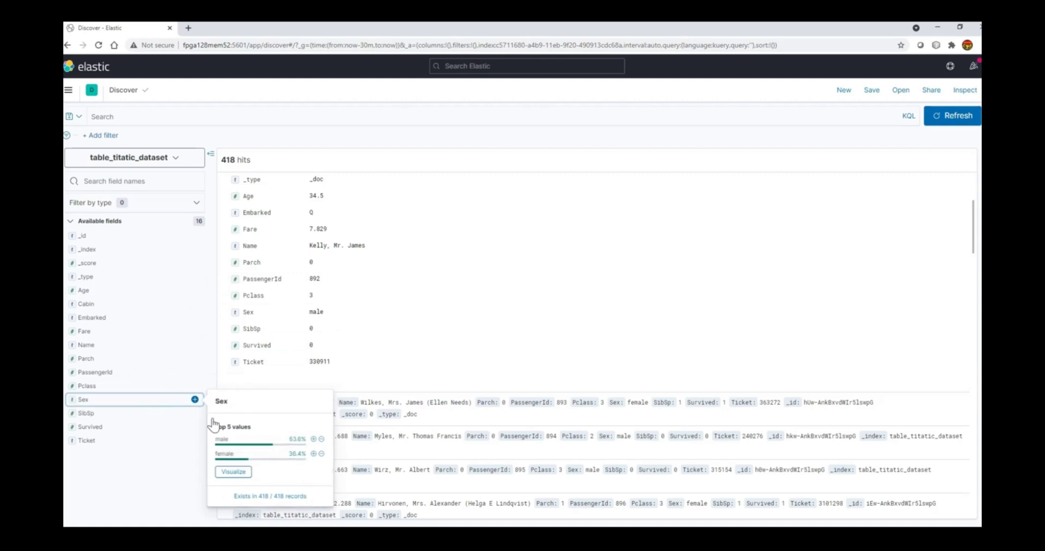
Filter results to Sex: male (266 hits) and collapse the expanded document
click(314, 439)
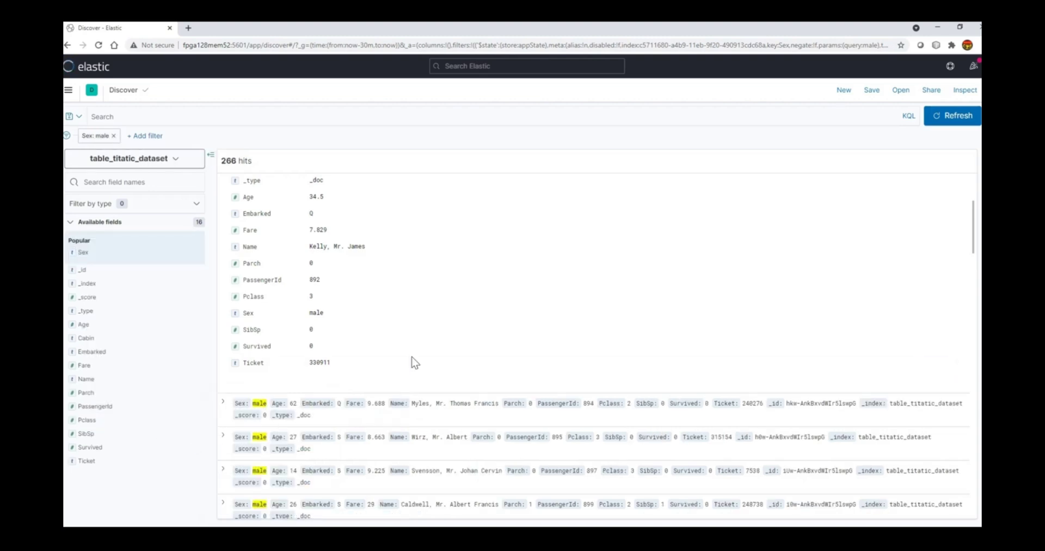
scroll(392, 359, down, 2)
scroll(338, 301, up, 5)
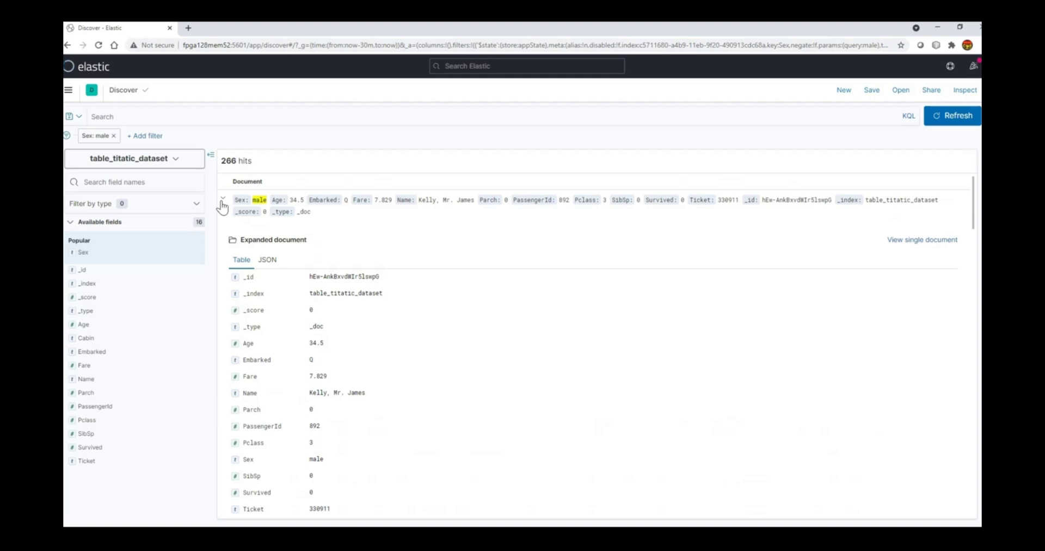
click(222, 199)
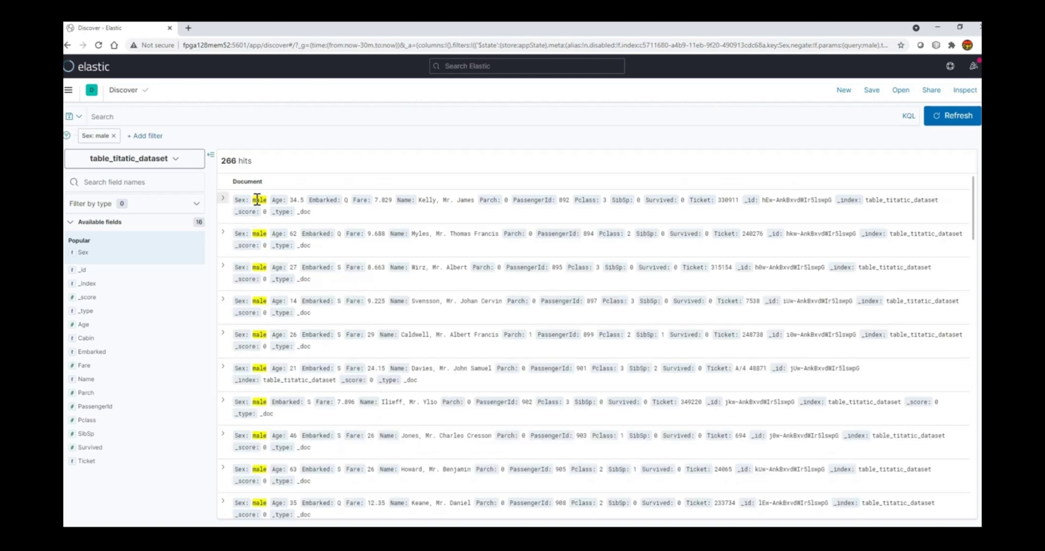
Try the KQL queries age < 26 and age > 30
click(175, 116)
text(age:)
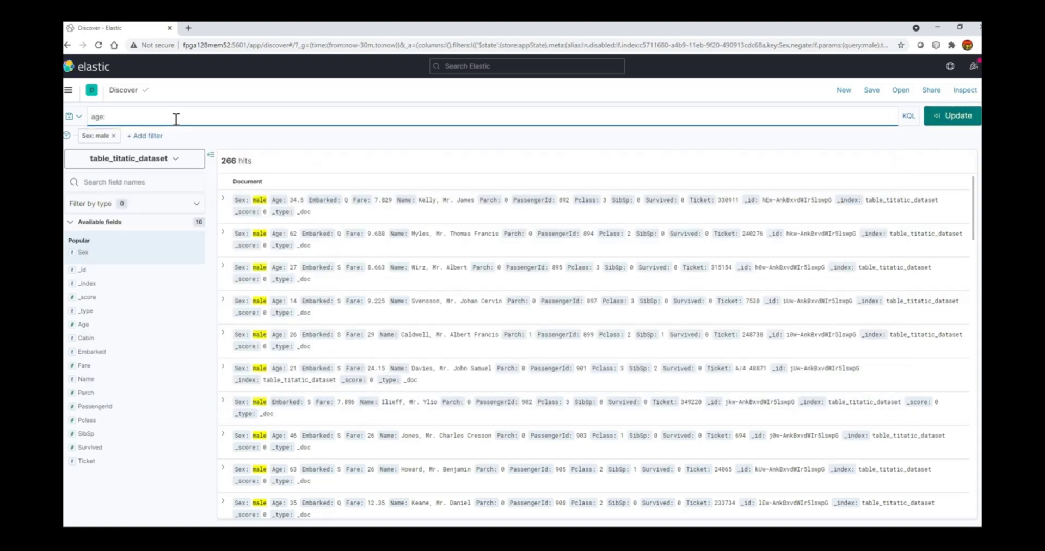
key(BackSpace)
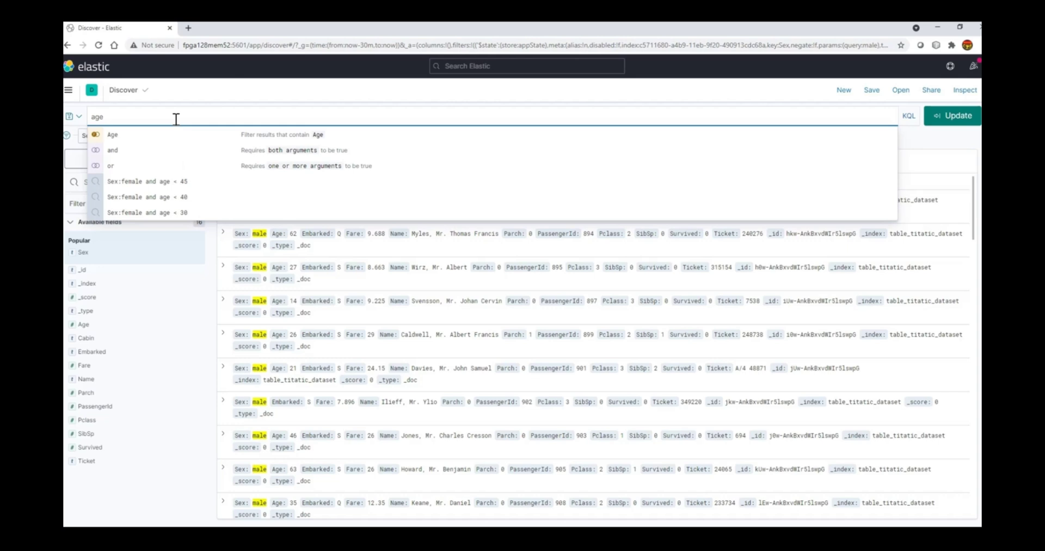
text(< 26)
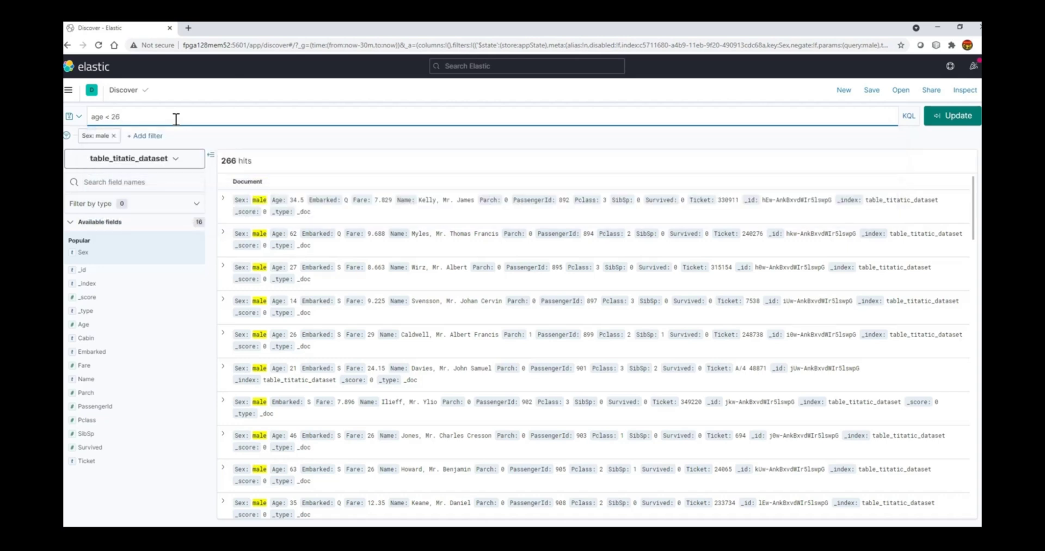
key(Return)
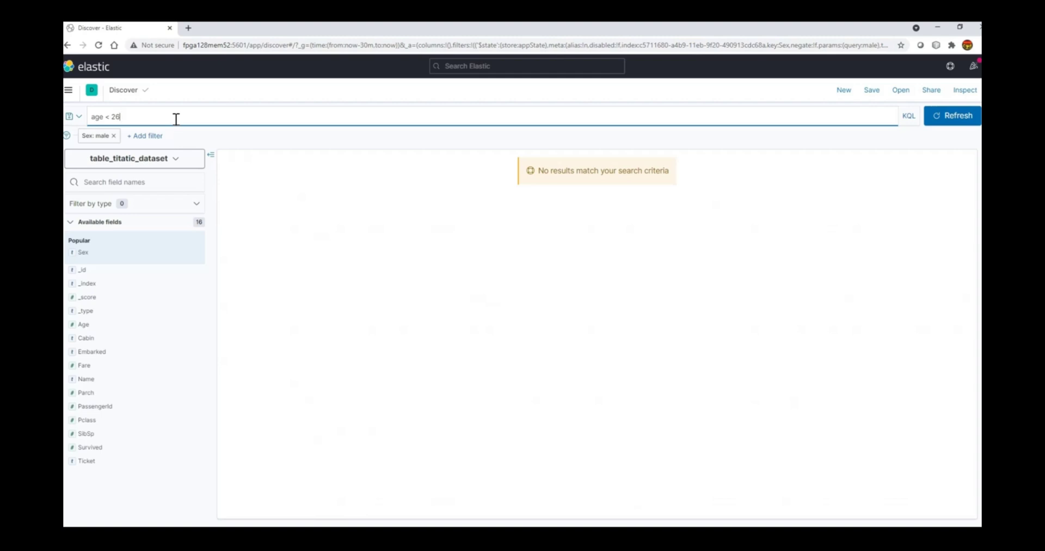
key(BackSpace)
key(BackSpace)
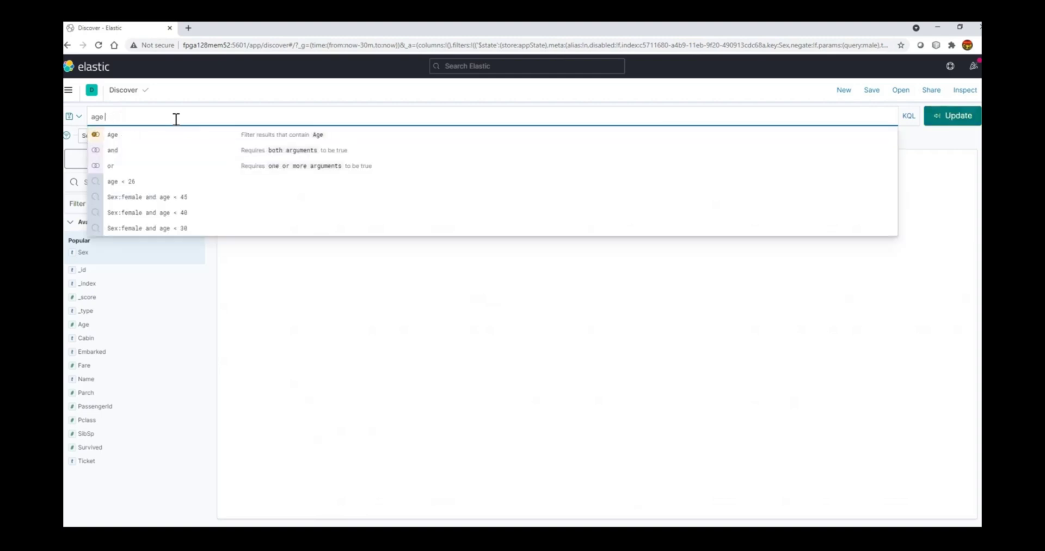
text(> 30)
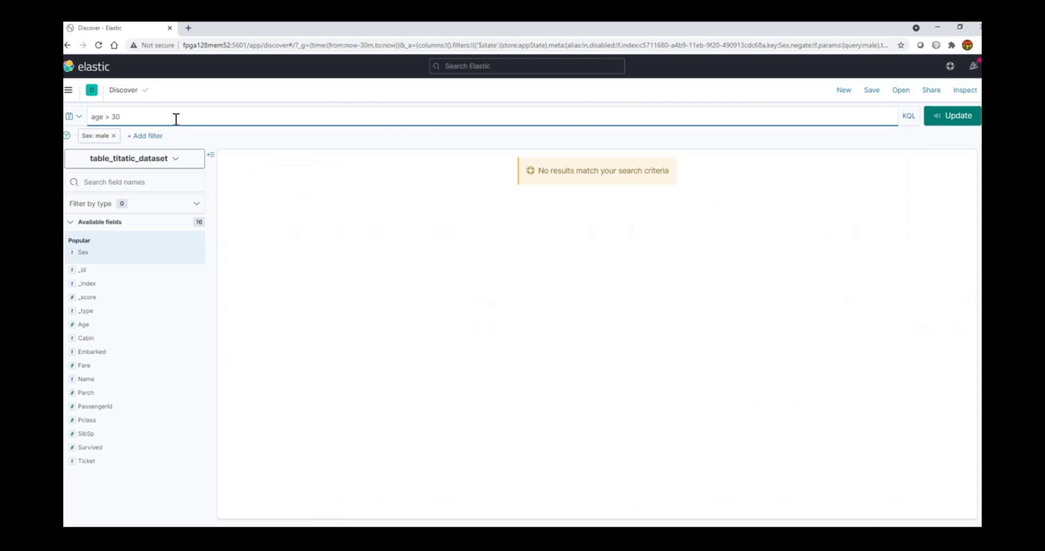
key(Return)
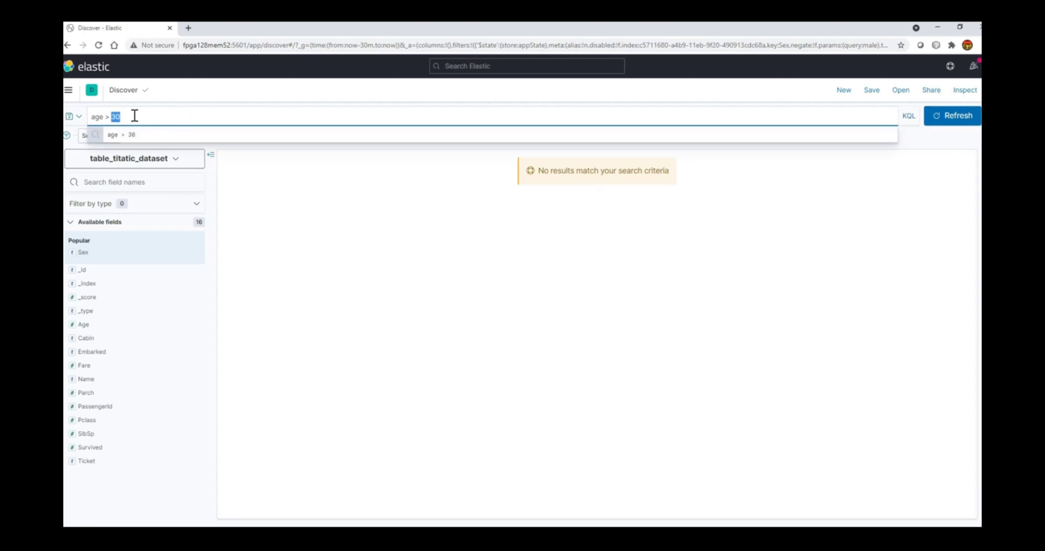
Run the KQL query Age>= 30, leaving 91 male passengers
key(BackSpace)
key(BackSpace)
key(BackSpace)
key(BackSpace)
key(BackSpace)
key(BackSpace)
key(BackSpace)
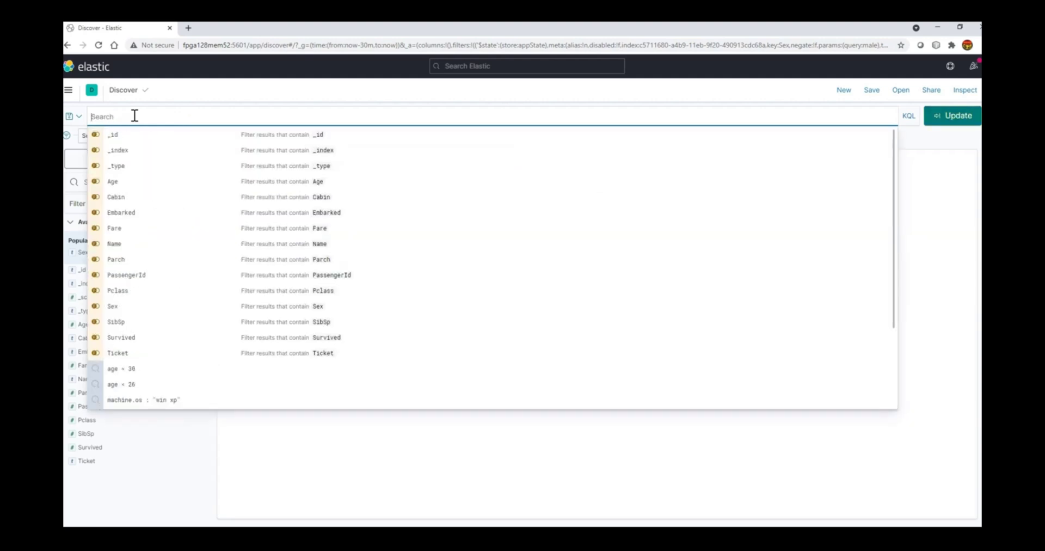
text(Age)
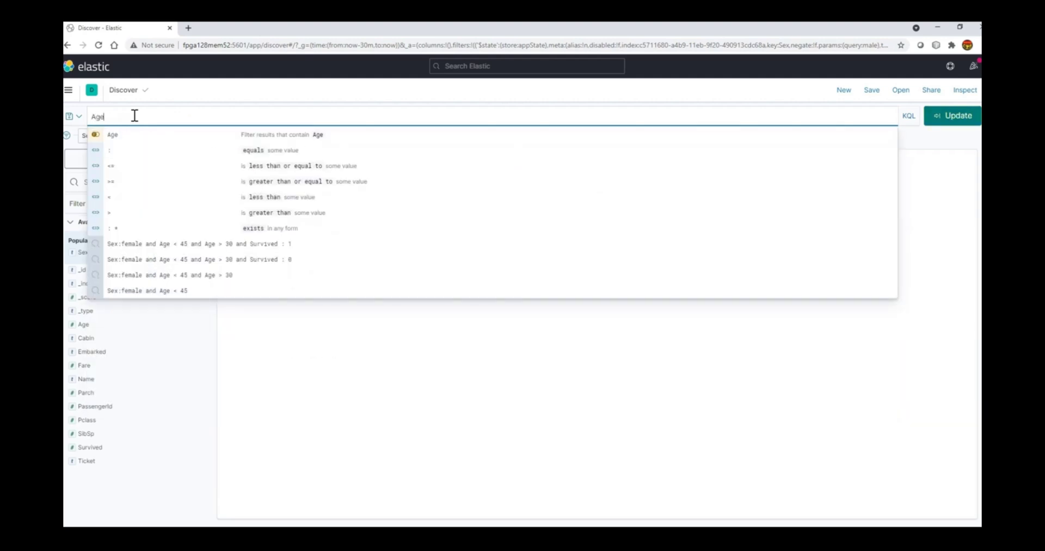
click(111, 180)
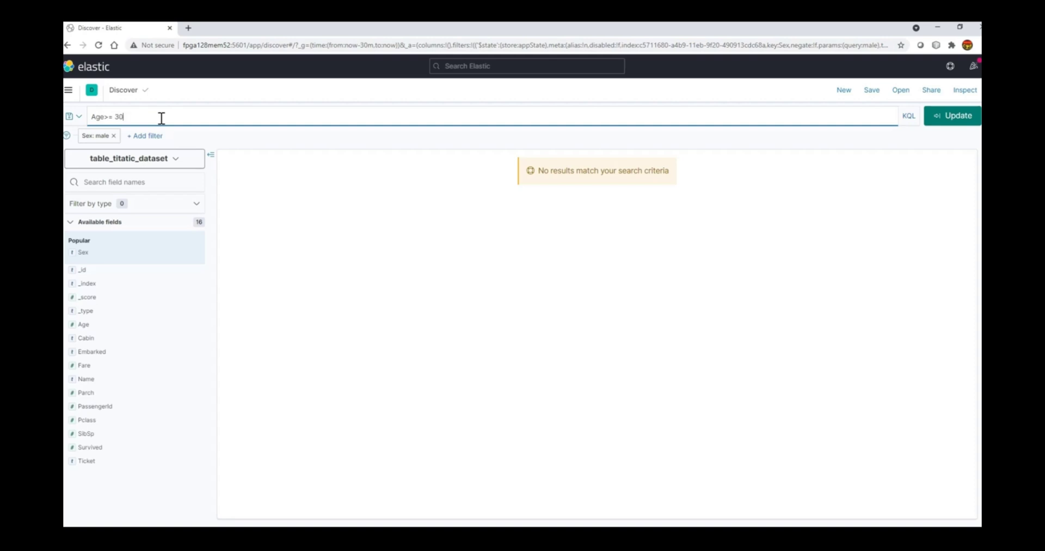
text(30)
key(Return)
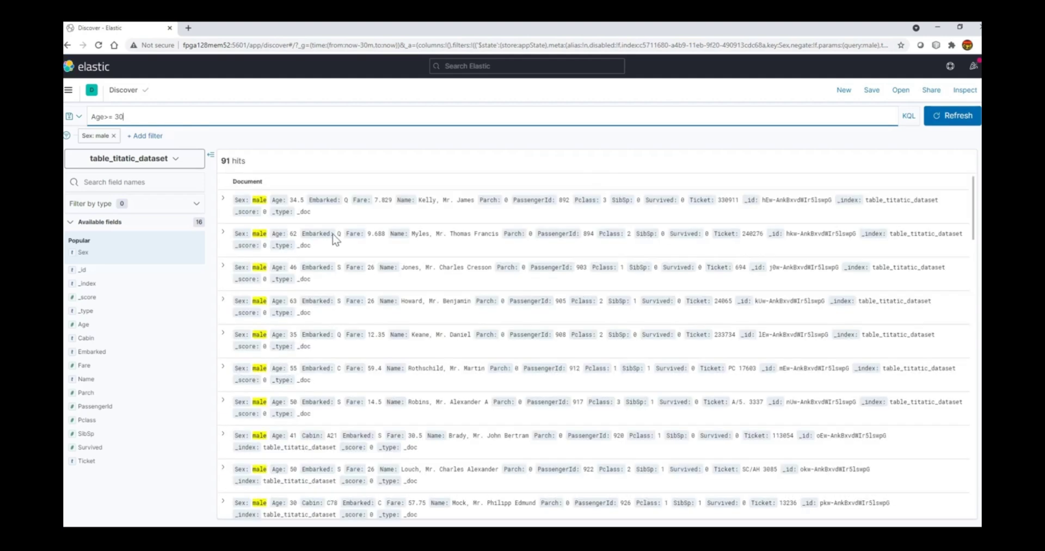
Remove the Sex: male filter and query Age>= 30 and Sex:"female" for 56 hits
drag(290, 200, 298, 200)
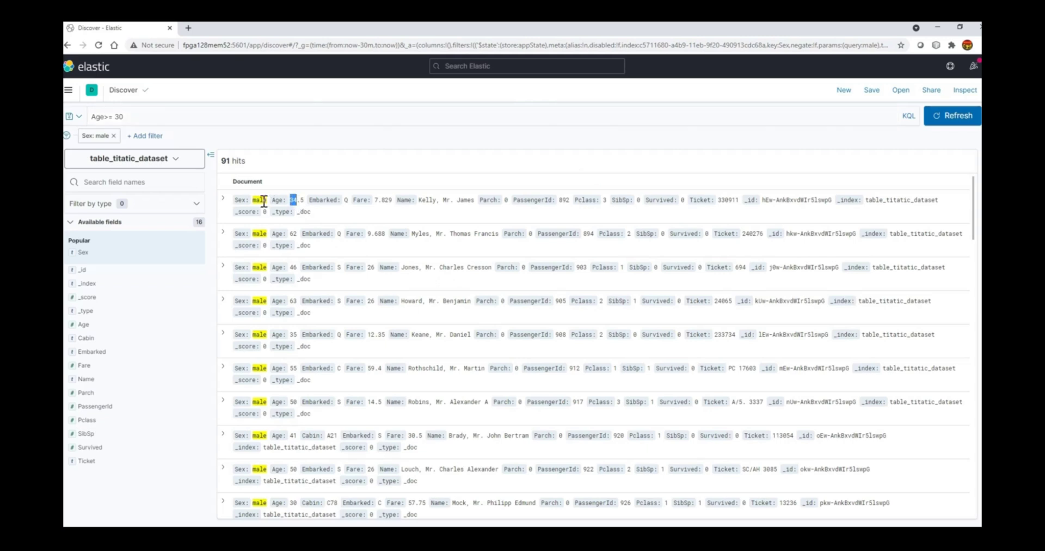
click(154, 115)
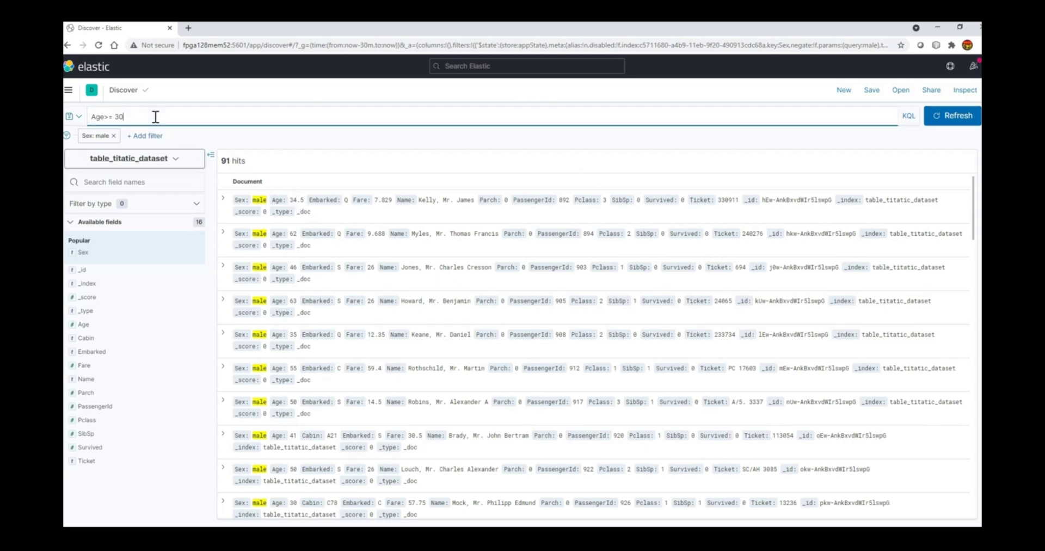
click(75, 146)
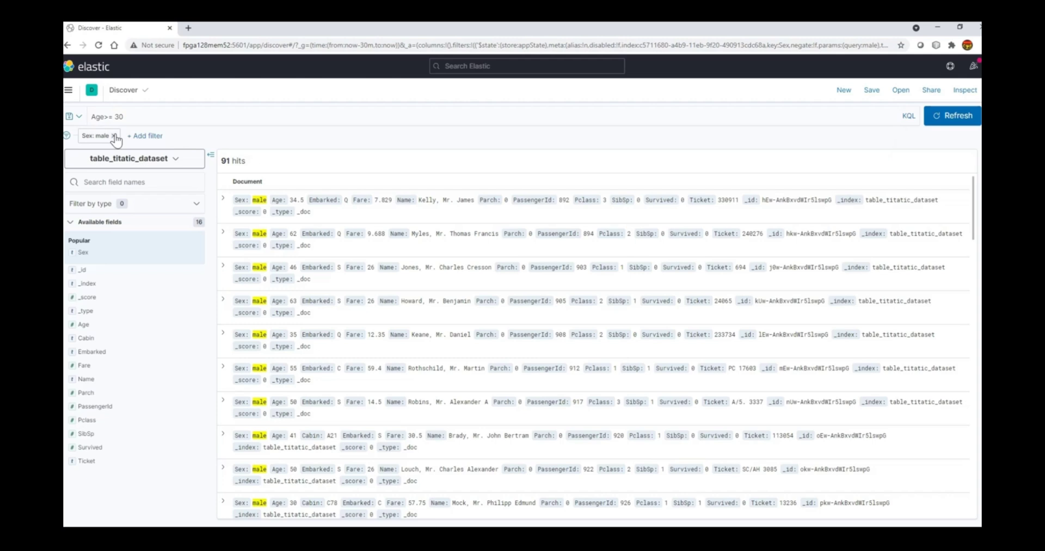
click(114, 136)
click(169, 118)
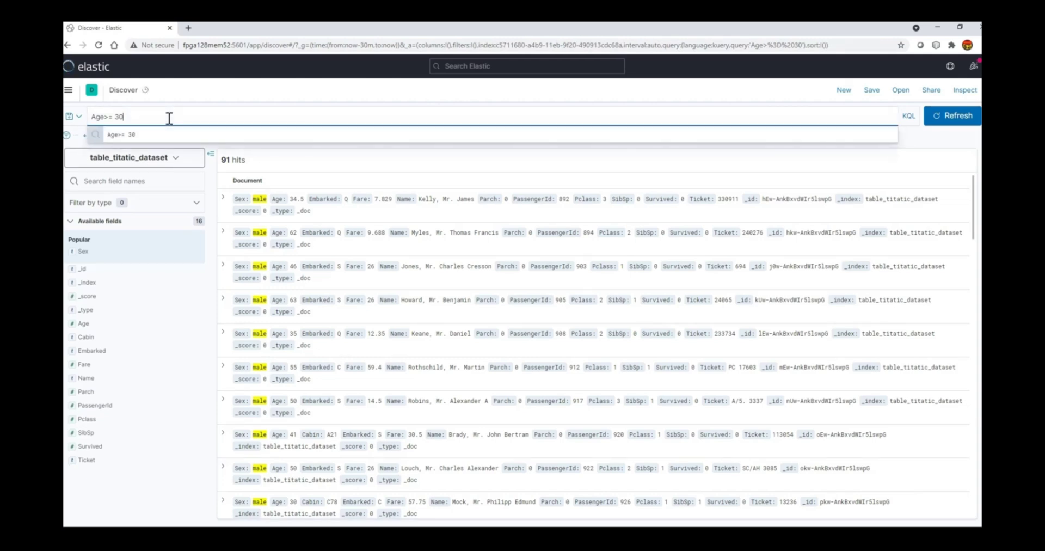
text(a)
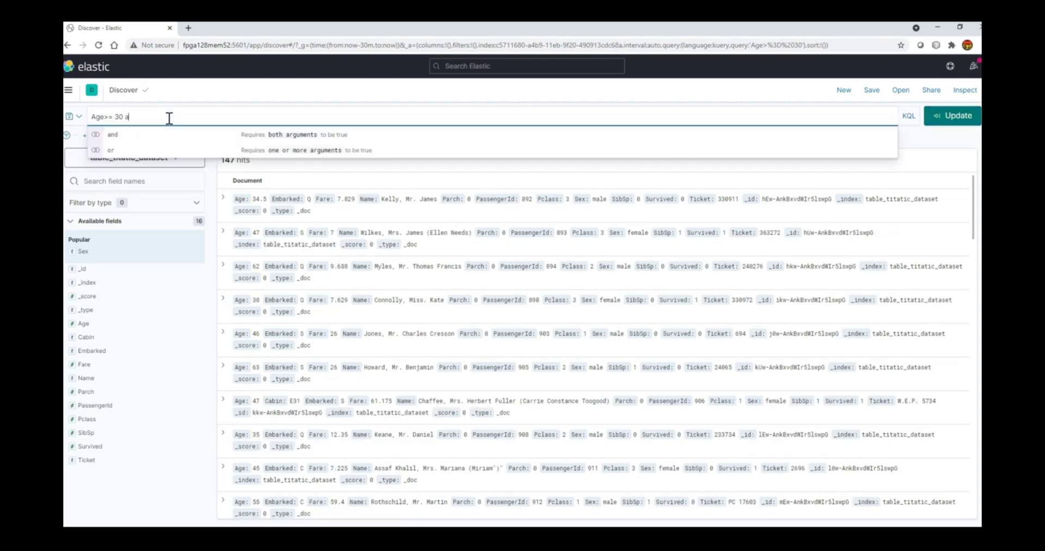
text(nd Sex)
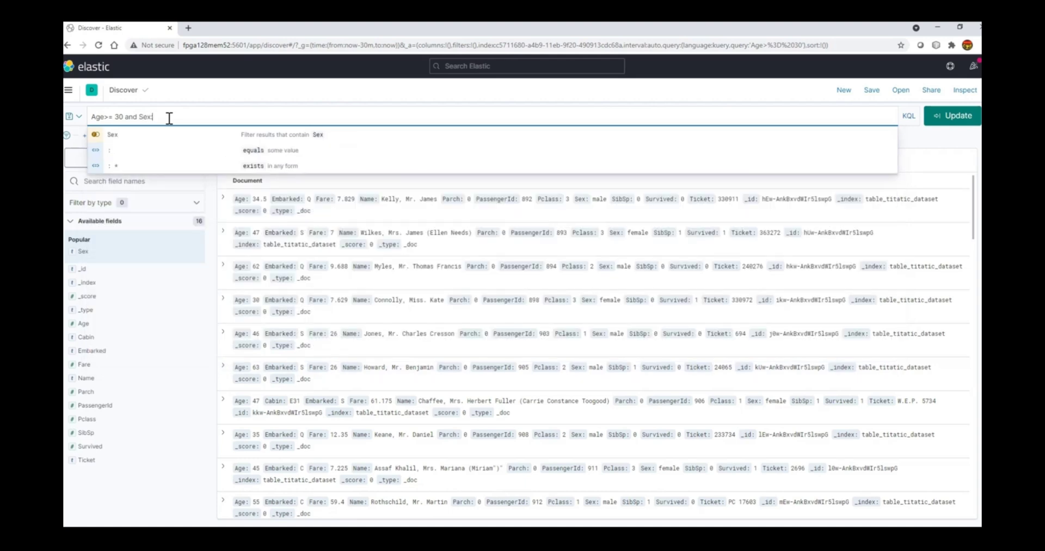
text(:female)
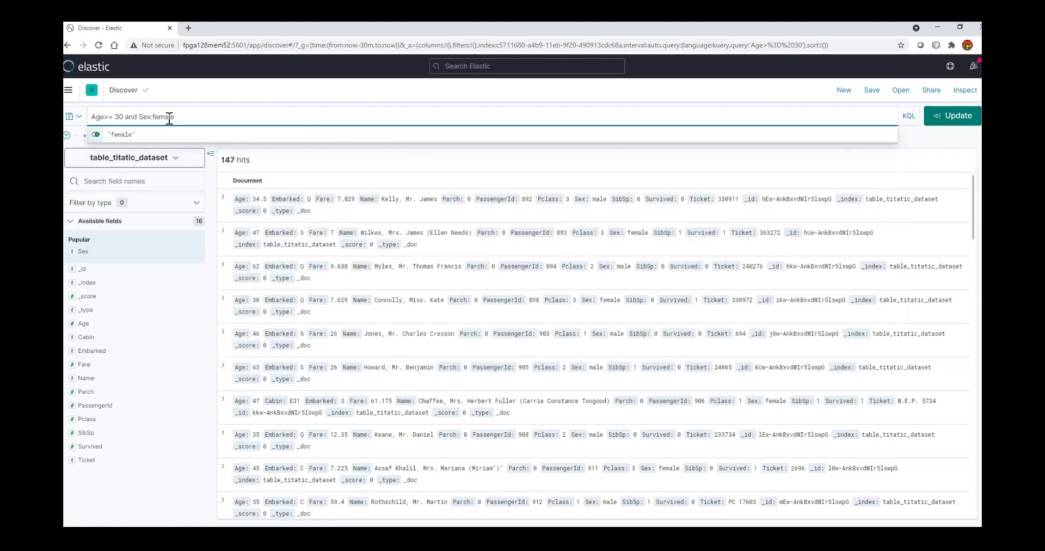
text(")
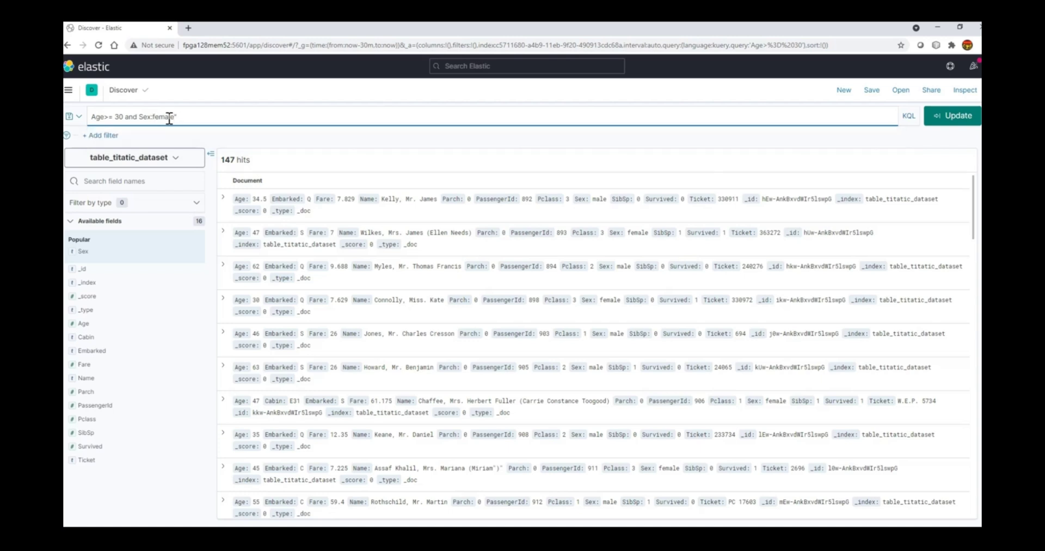
text(")
key(Return)
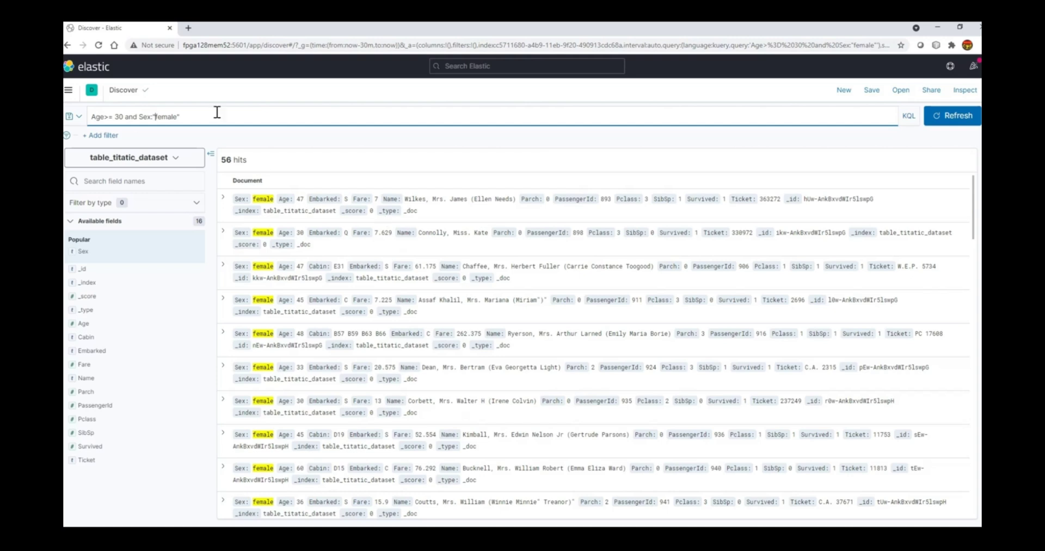
Select and delete the whole query text
click(245, 117)
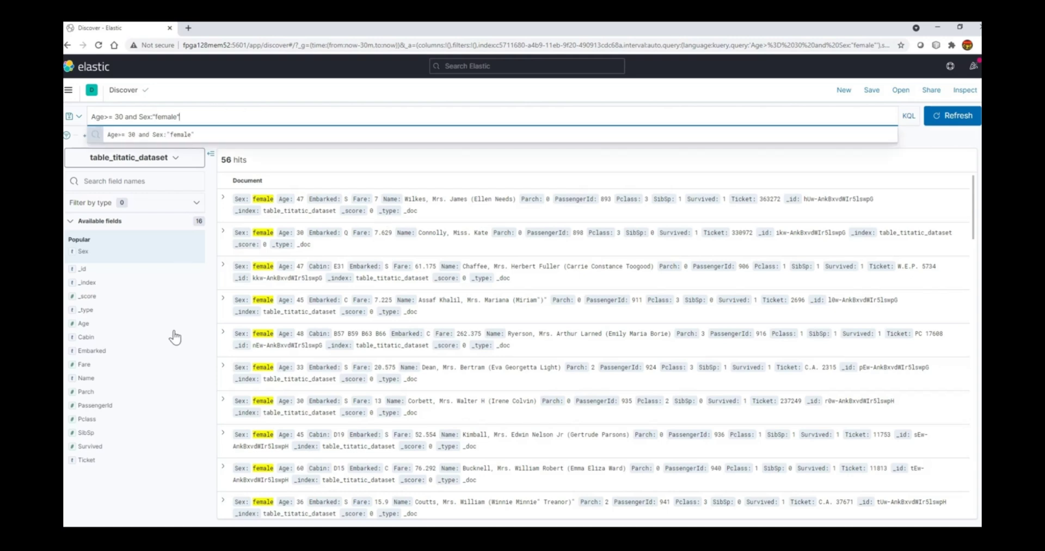
click(133, 489)
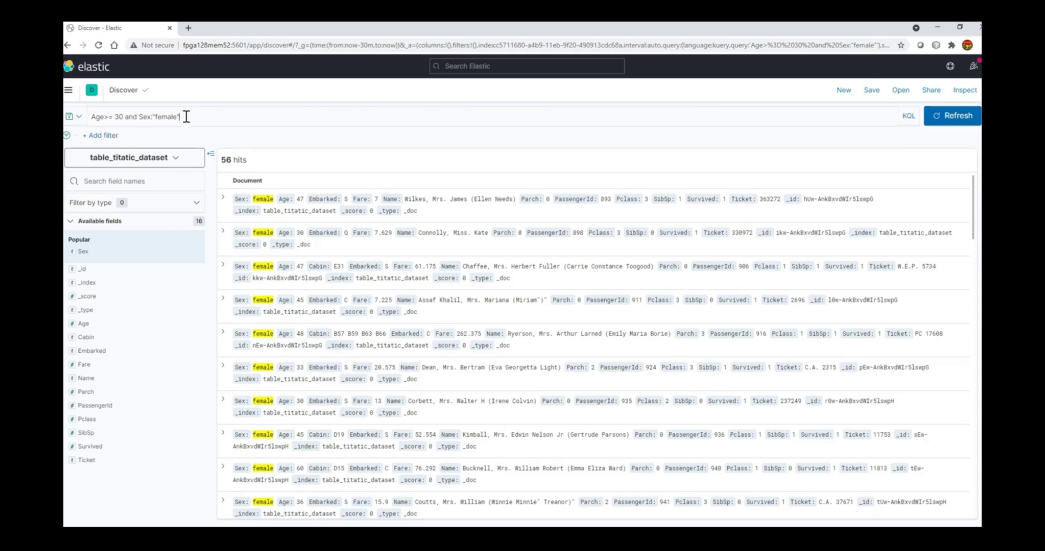
drag(185, 116, 89, 116)
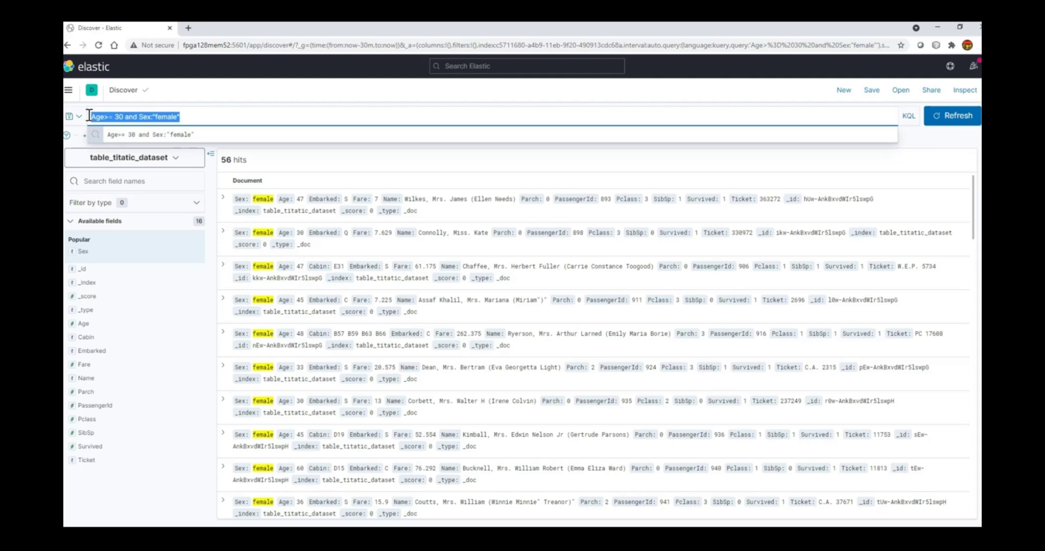
key(BackSpace)
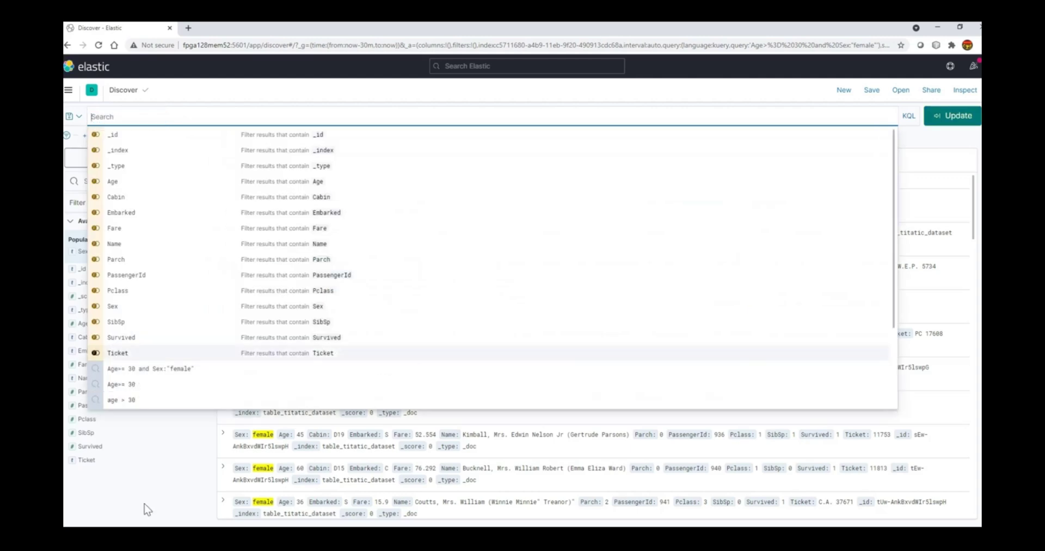
Show Pclass top values for the 56 hits: 1 at 62.5%, 3 at 23.2%, 2 at 14.3%
click(146, 488)
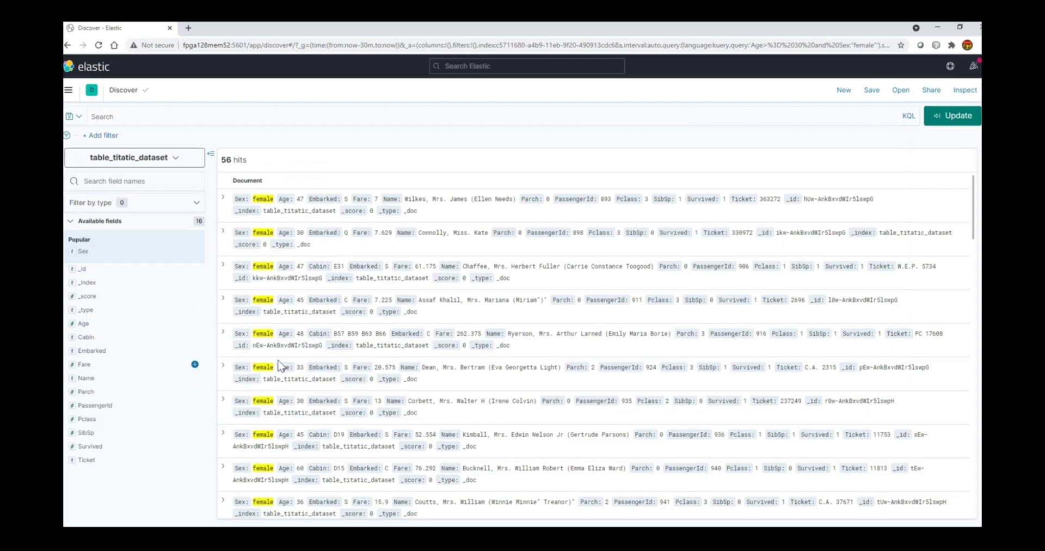
click(73, 420)
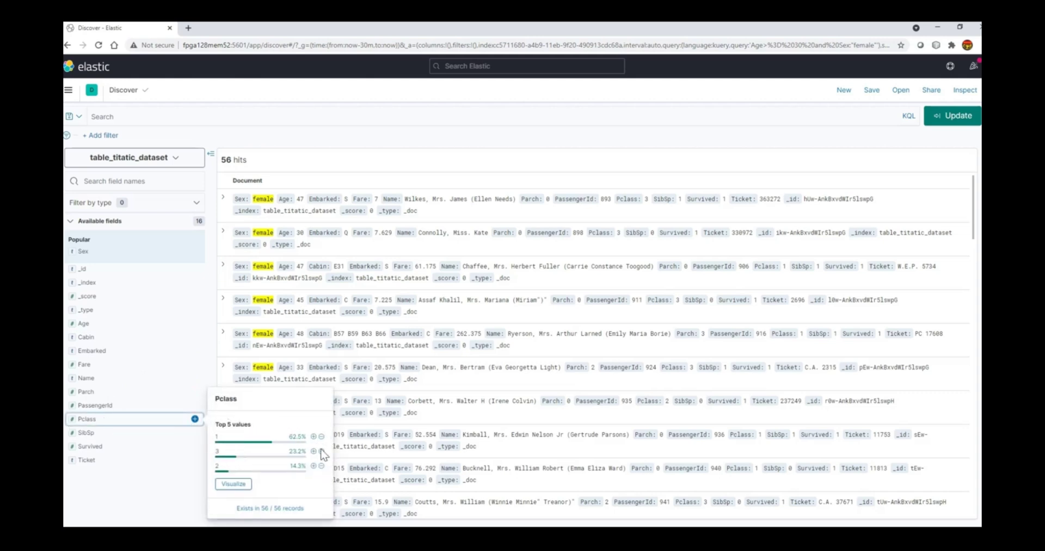
Visualize Pclass in Lens as a Median of Pclass stacked bar with no query applied
click(233, 484)
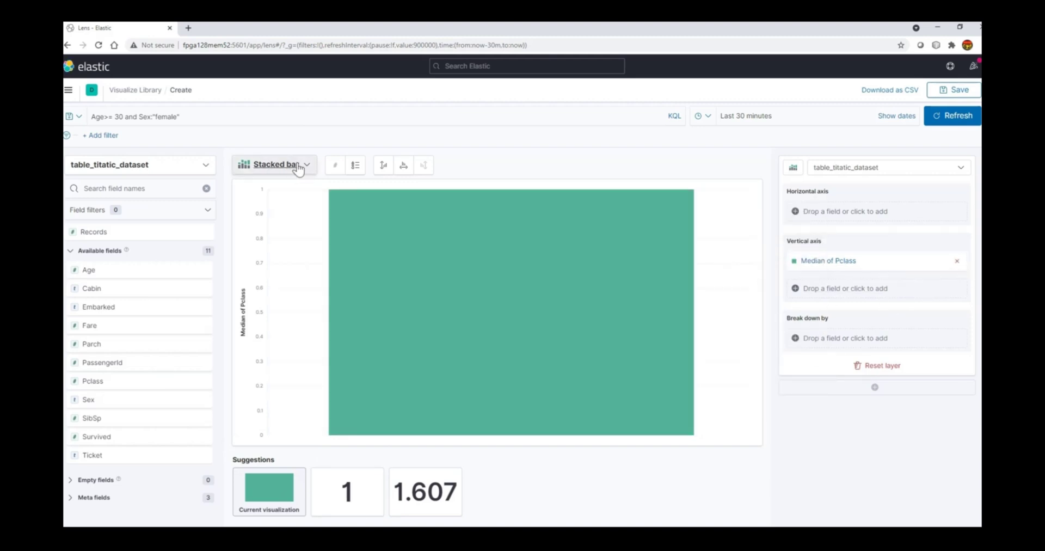
click(205, 117)
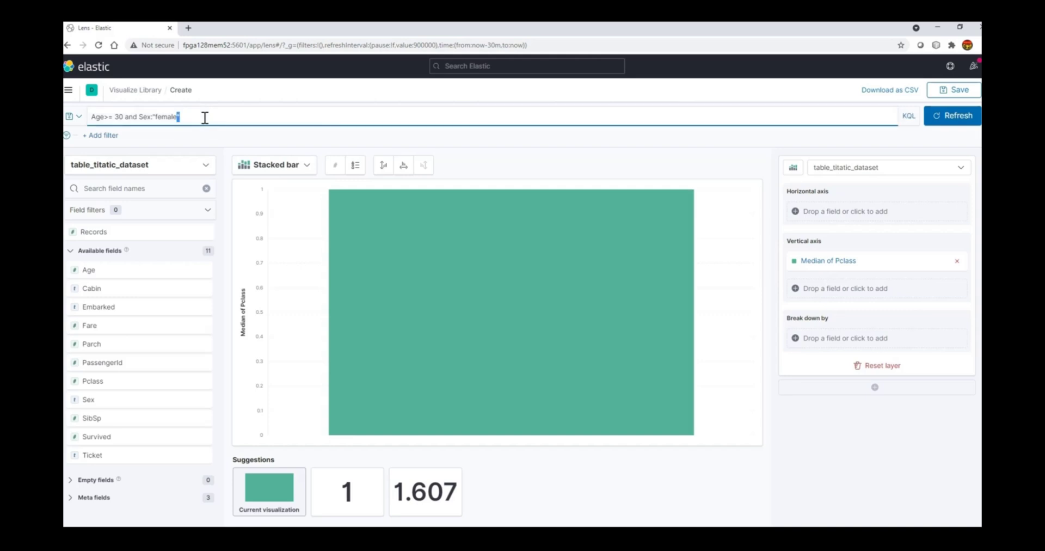
key(BackSpace)
key(BackSpace)
key(BackSpace)
key(BackSpace)
key(BackSpace)
key(BackSpace)
key(BackSpace)
key(BackSpace)
key(BackSpace)
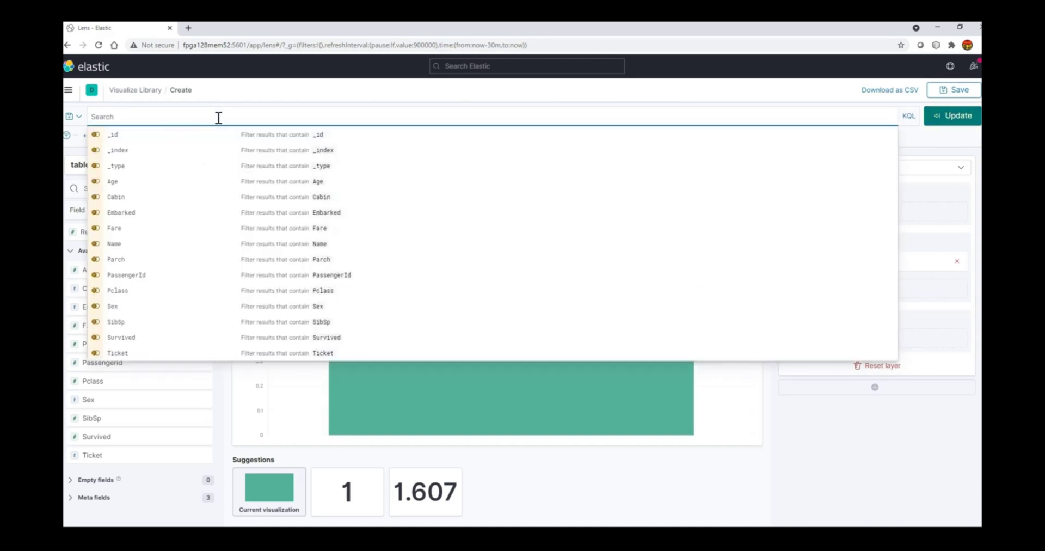
click(933, 121)
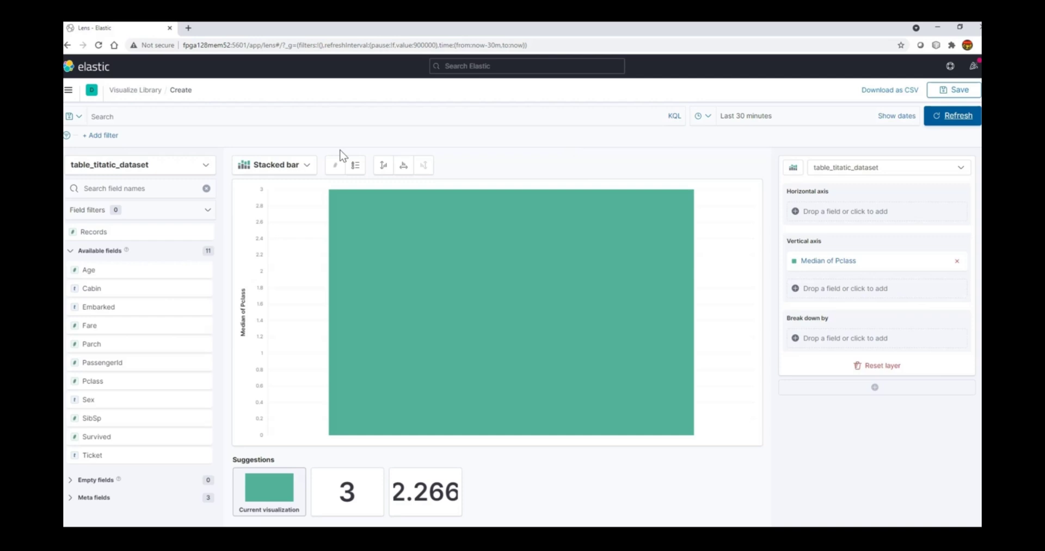
click(308, 165)
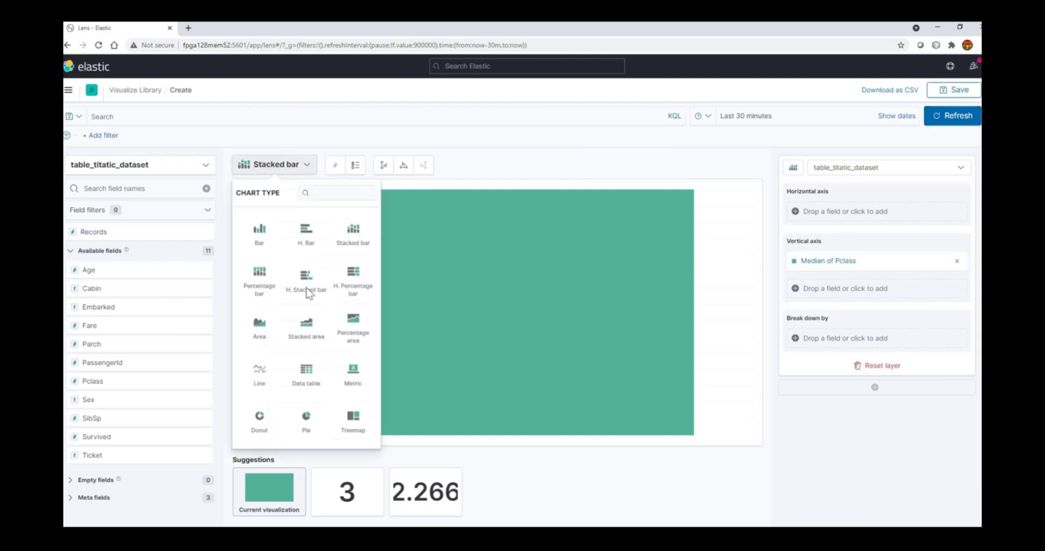
Make the chart a donut of Median of Pclass sliced by Sex (female 40%, male 60%)
click(260, 422)
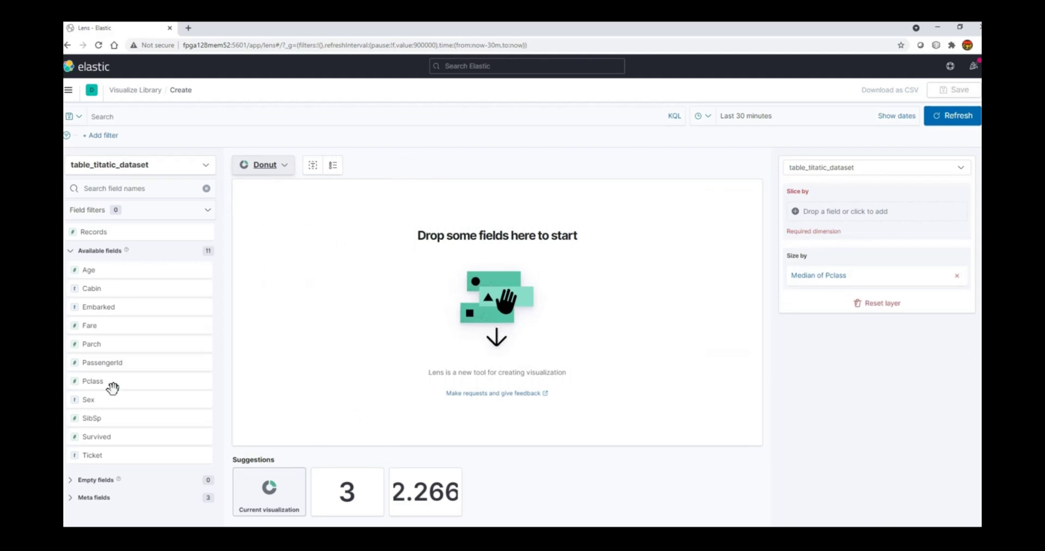
drag(91, 399, 581, 318)
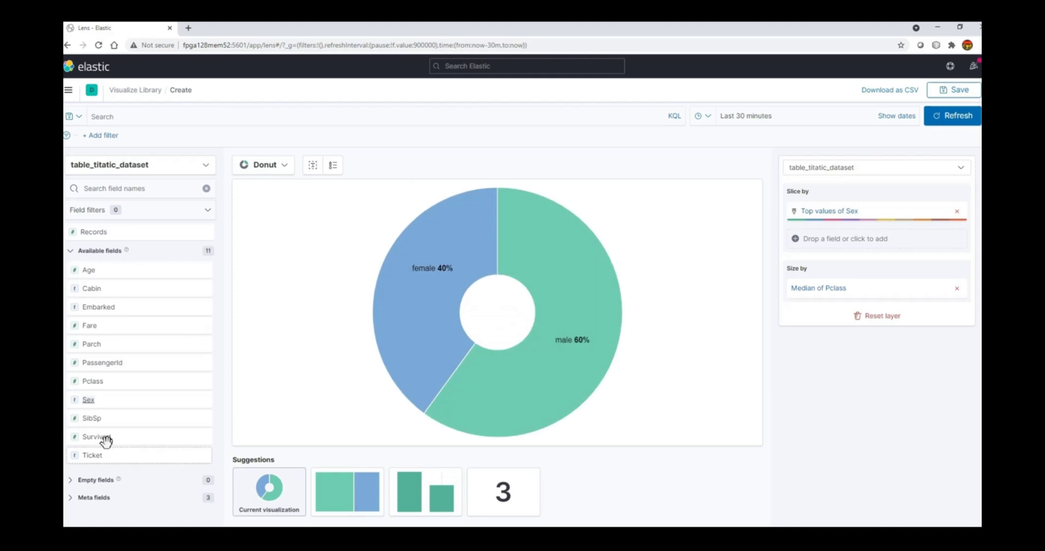
drag(87, 382, 484, 316)
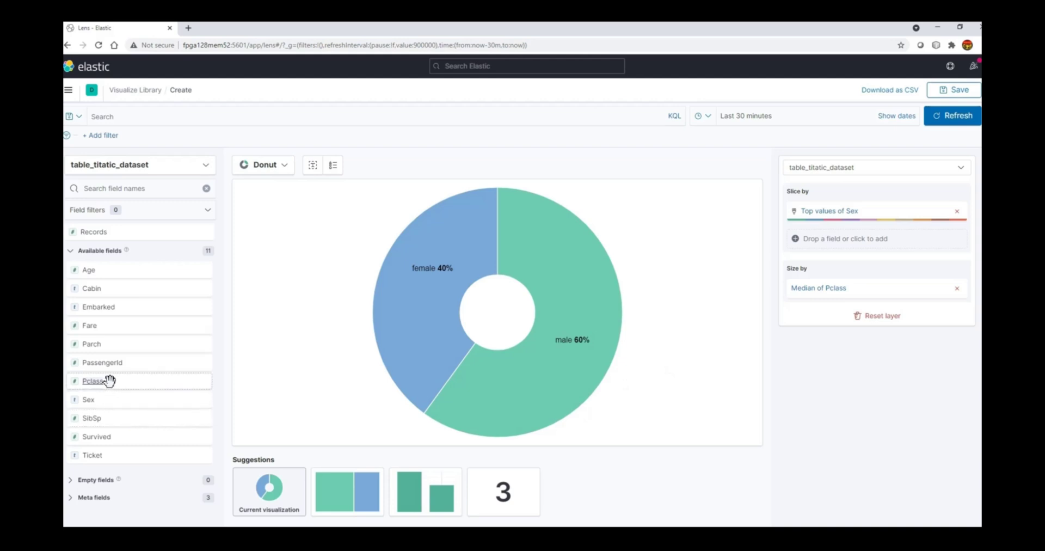
Add Pclass as a second slice level below Sex and bring up the chart type list
drag(103, 381, 842, 240)
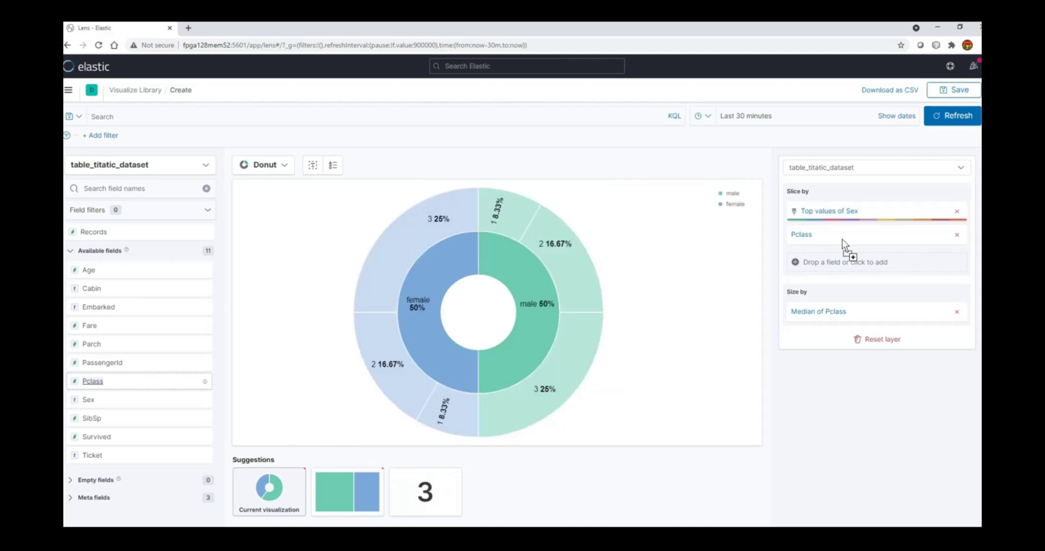
mouse_move(431, 308)
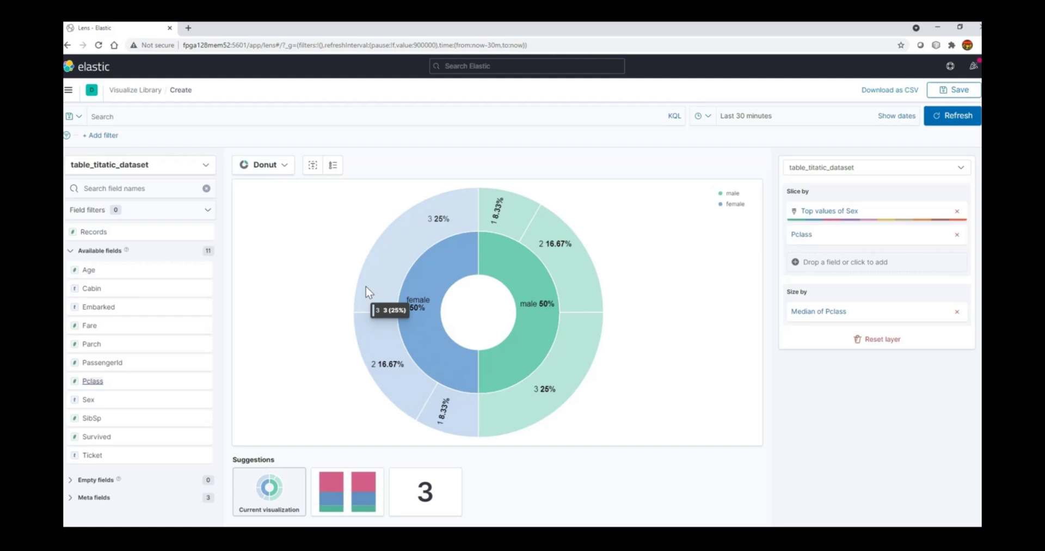
mouse_move(456, 227)
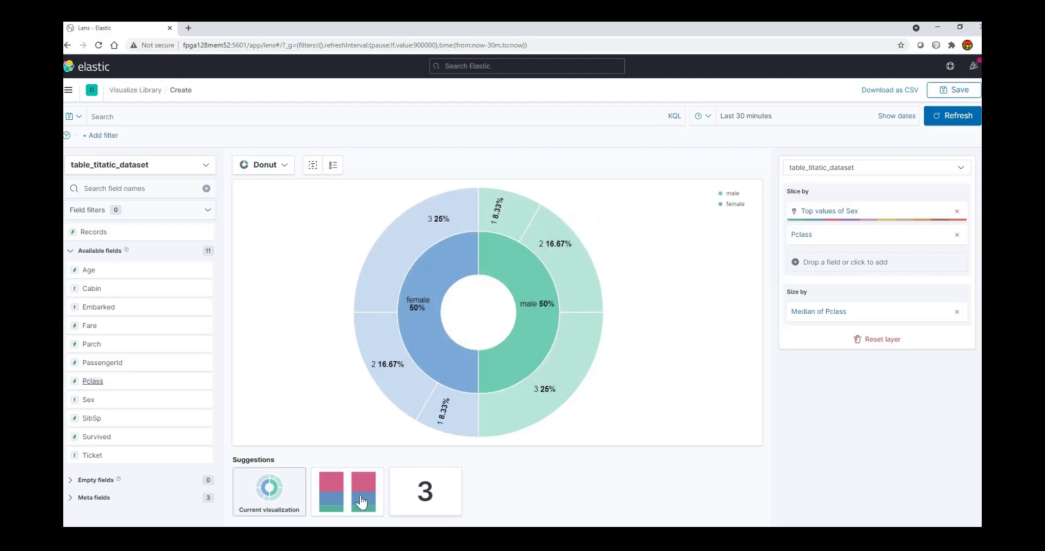
click(283, 165)
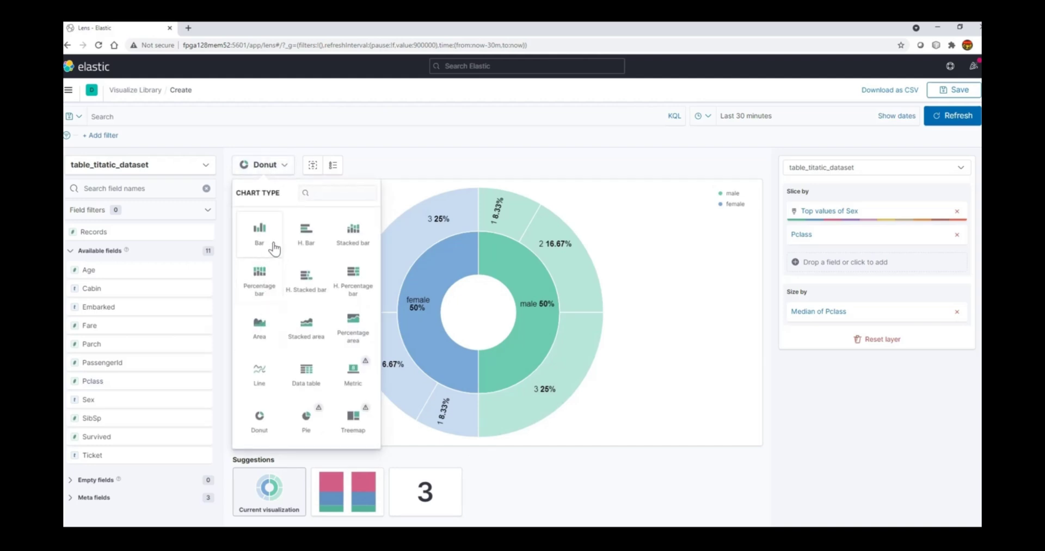
Switch to a stacked bar and change the vertical axis from Median to Average of Pclass
click(355, 242)
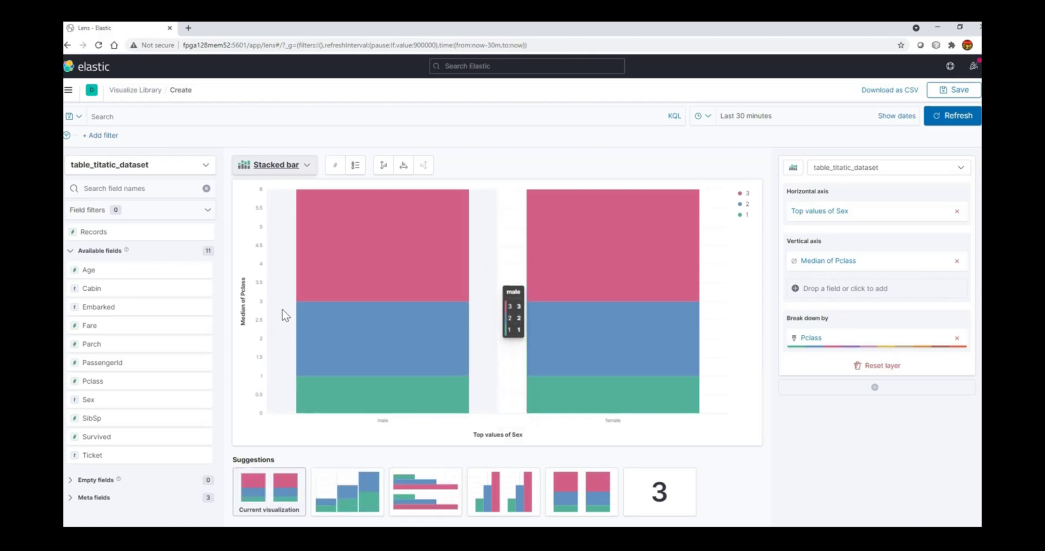
click(795, 264)
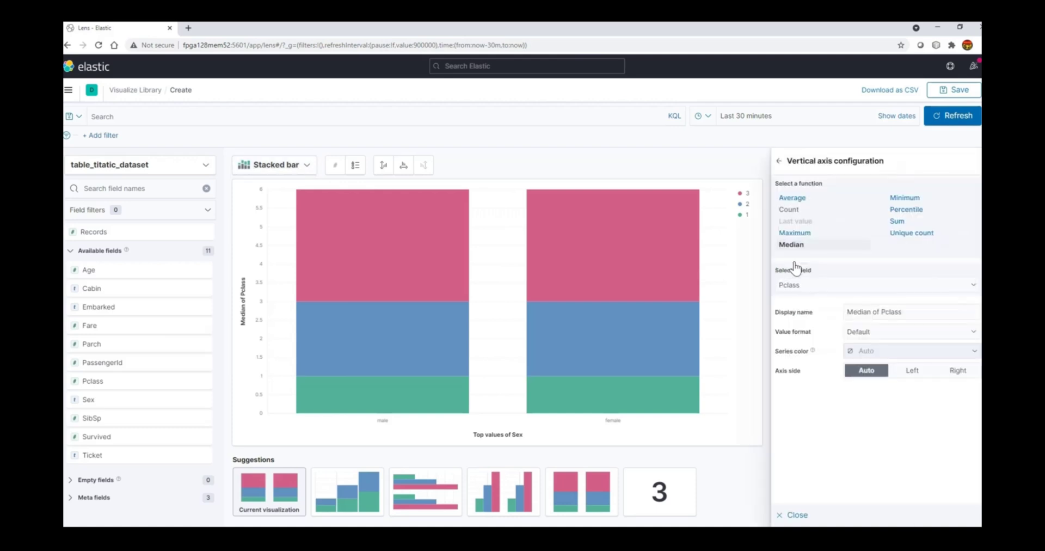
click(793, 200)
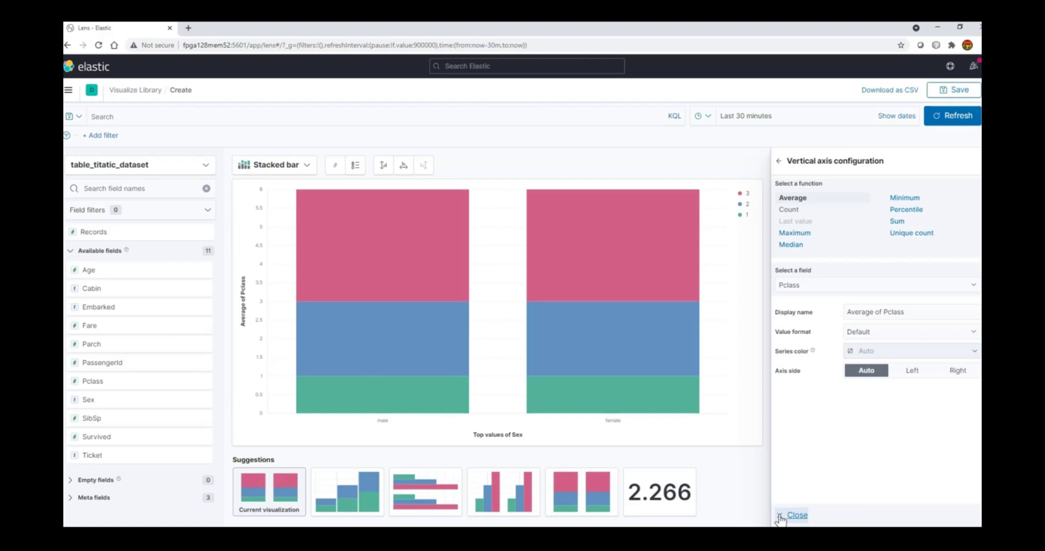
Close the vertical axis settings and reopen the chart type list
click(780, 517)
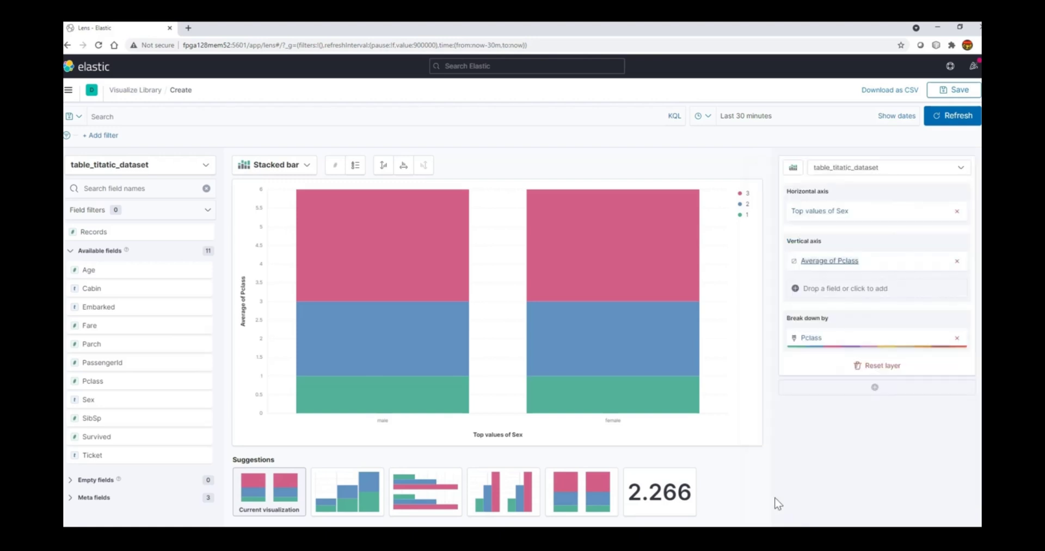
click(299, 170)
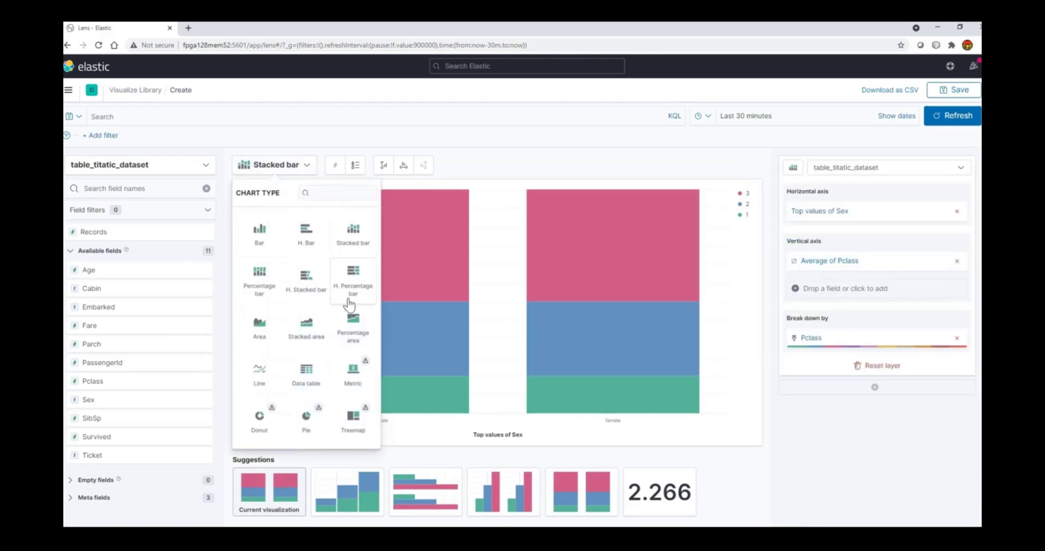